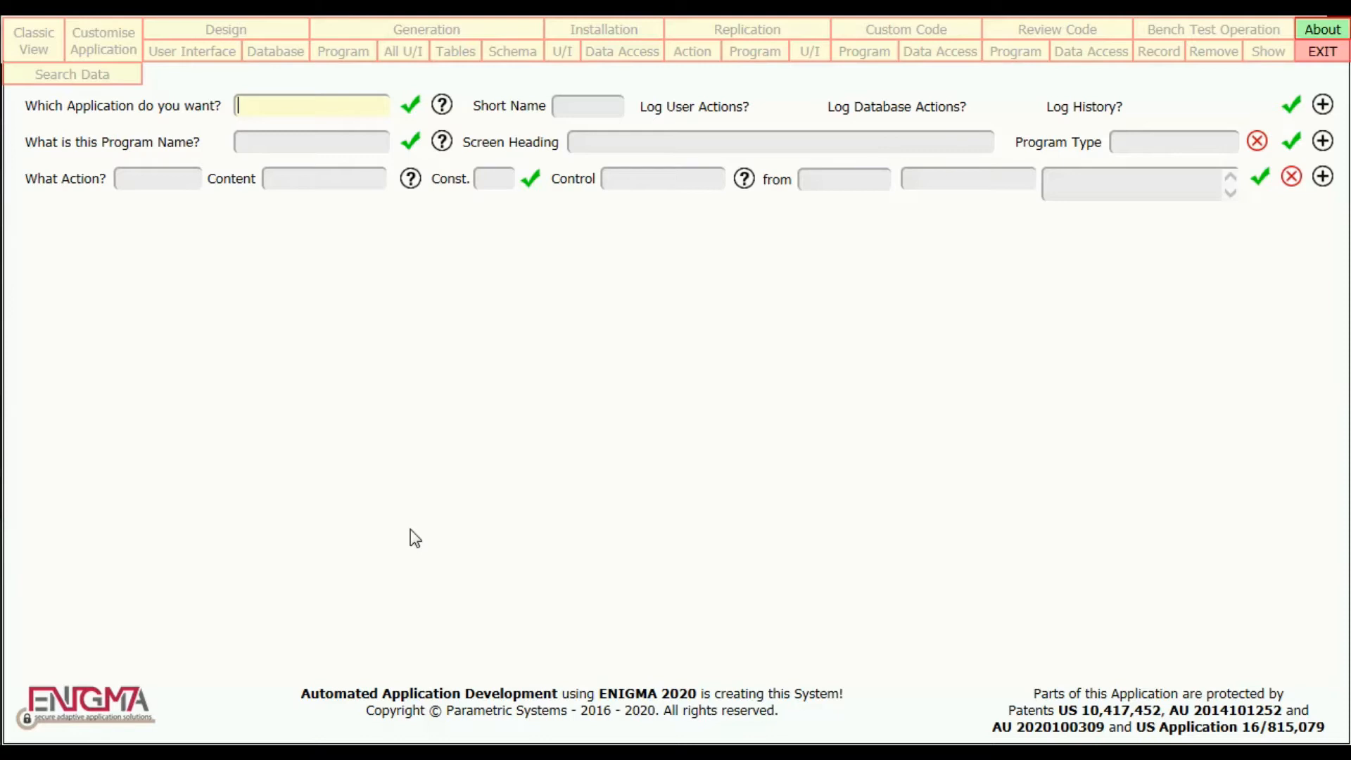
Create an application named Motorkhana and give it the short name MKhana.
type("Motorkhana")
left_click(410, 105)
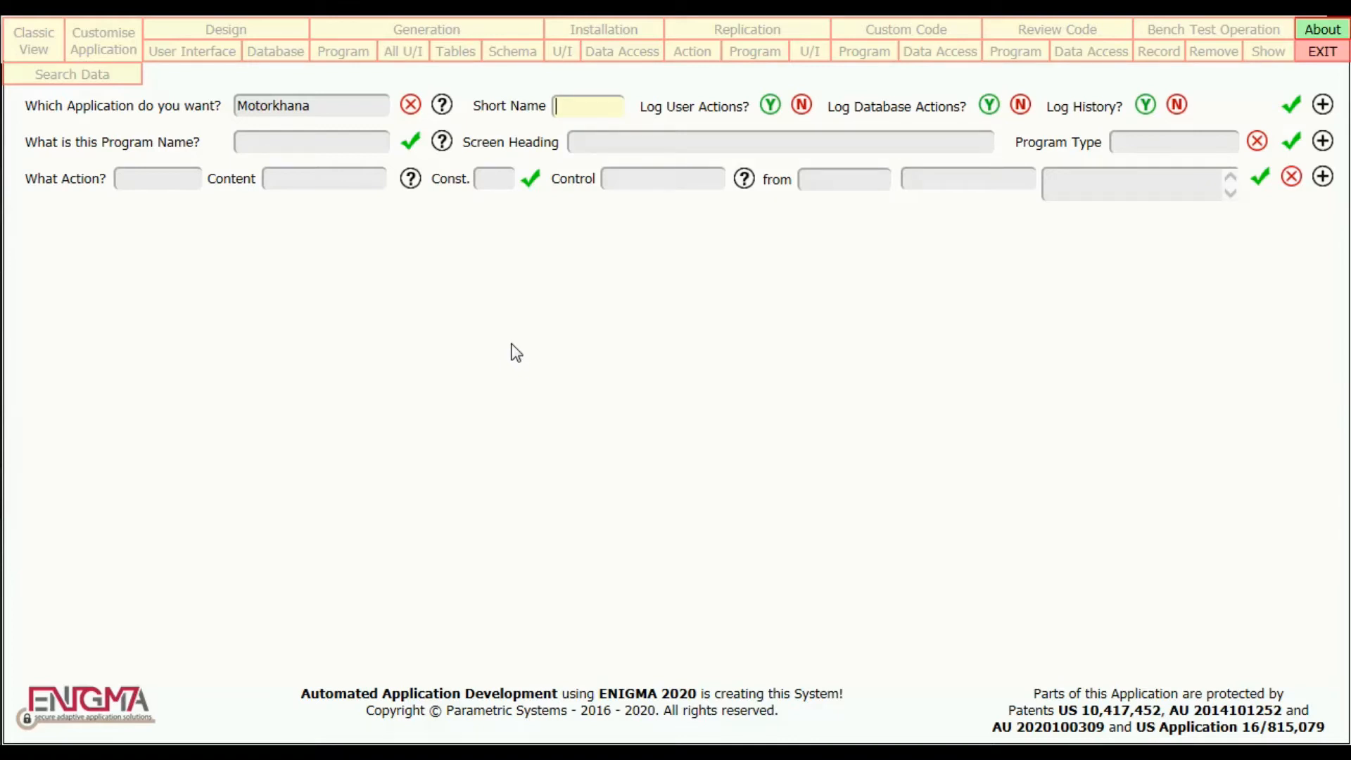
type("MKhana")
Set user action logging to No and database action and history logging to Yes, and save the application.
left_click(804, 109)
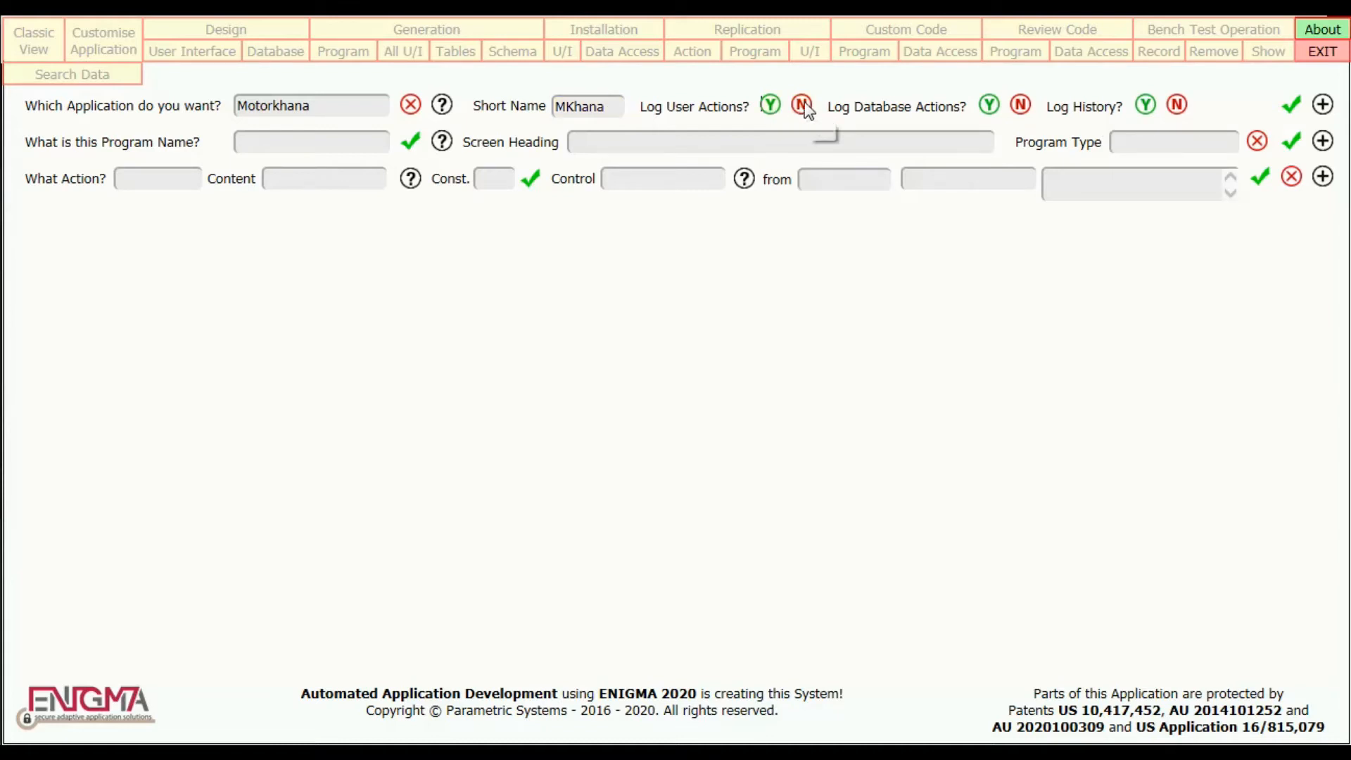
left_click(989, 107)
left_click(1145, 109)
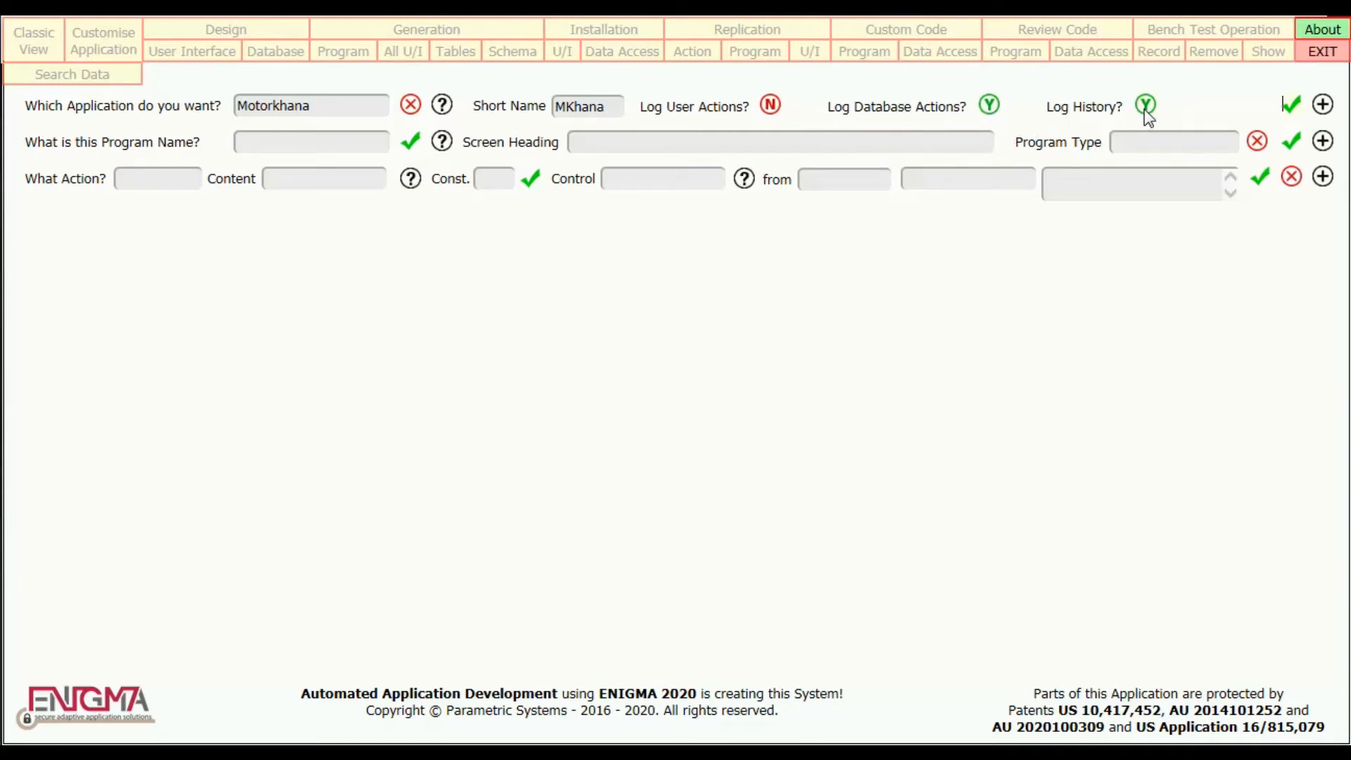
left_click(1292, 107)
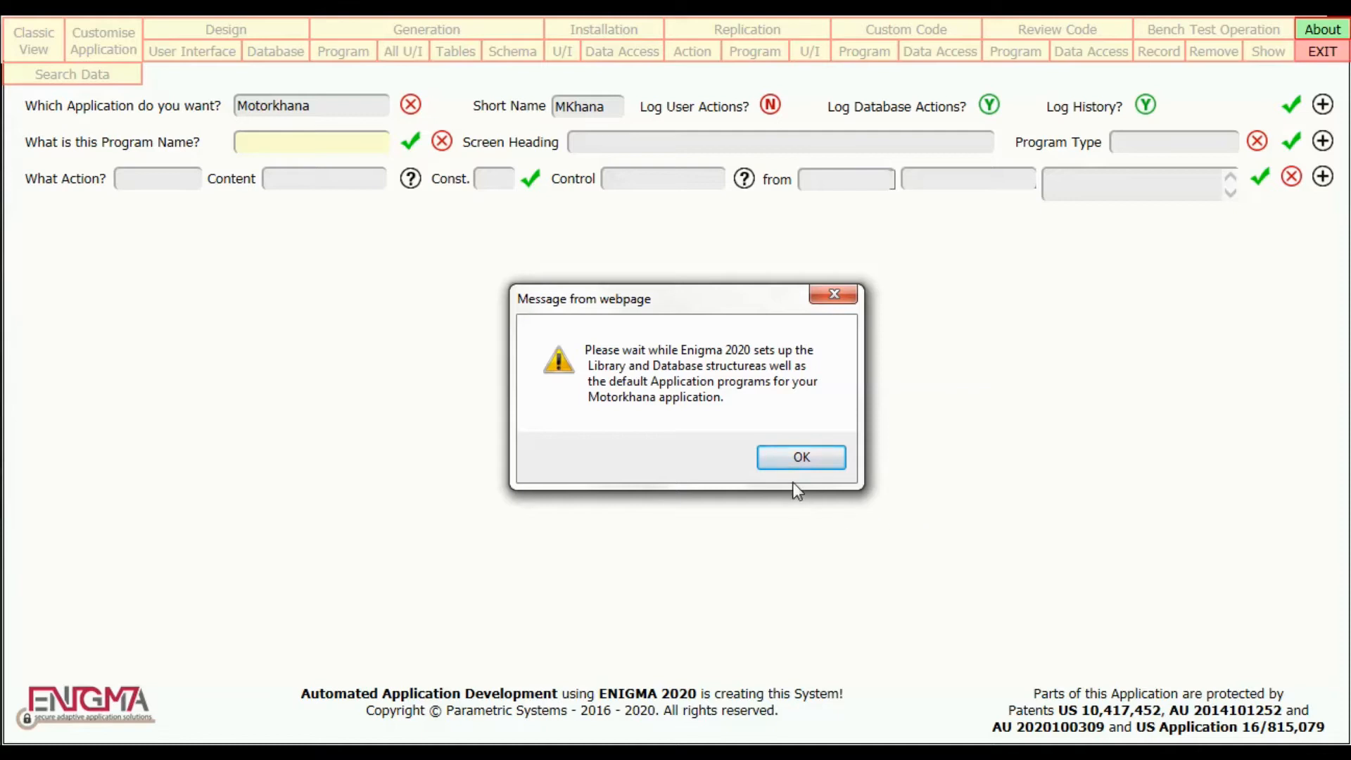
left_click(801, 457)
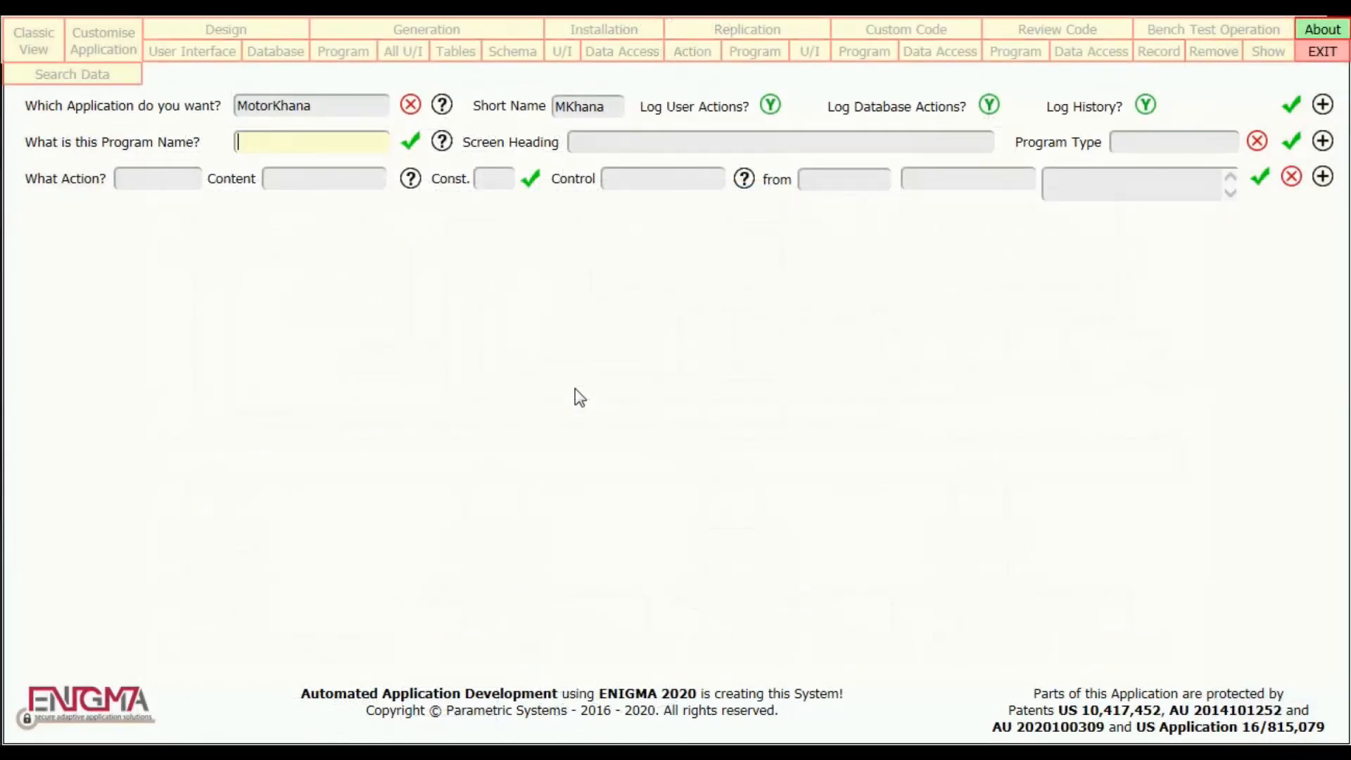
Add a program named VehicleFind with the screen heading "Find a Vehicle".
type("VehicleFind")
left_click(410, 143)
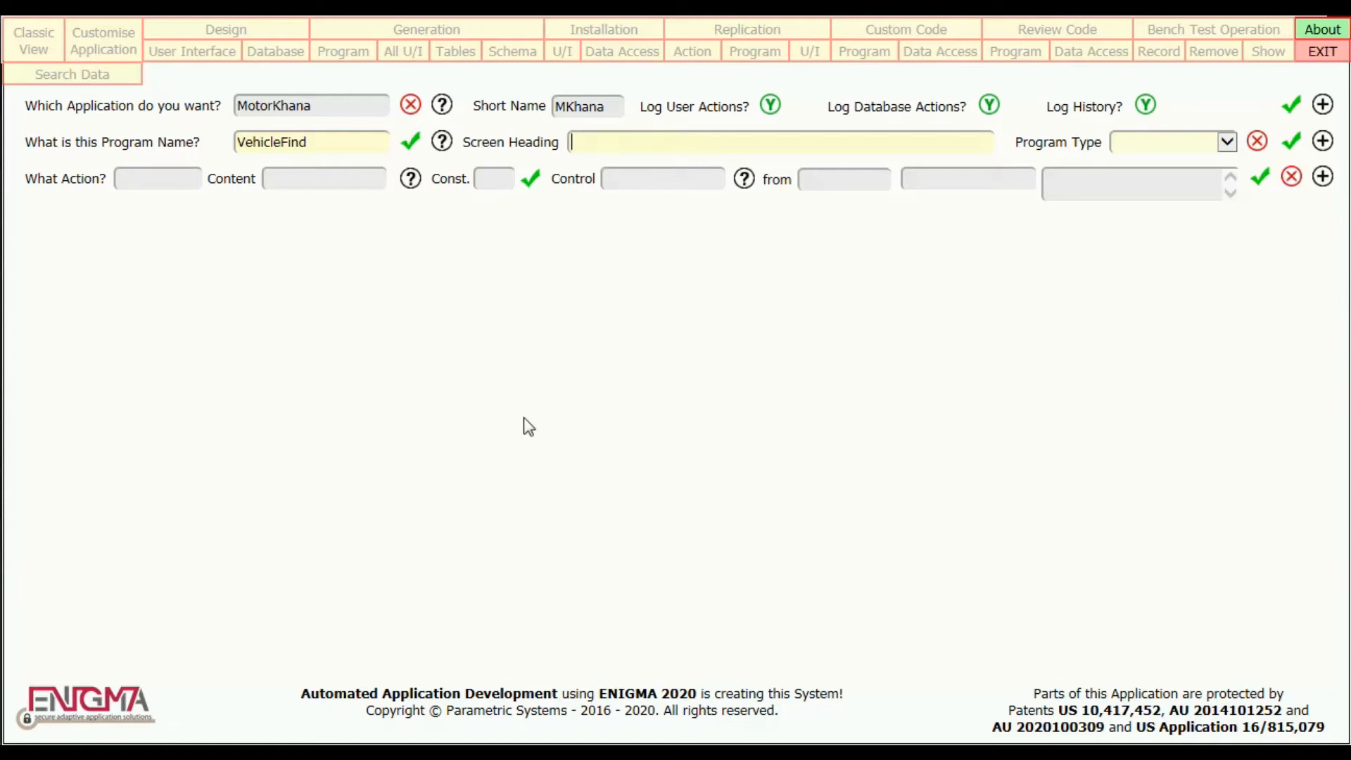
type("Find a Vehicle")
key("Tab")
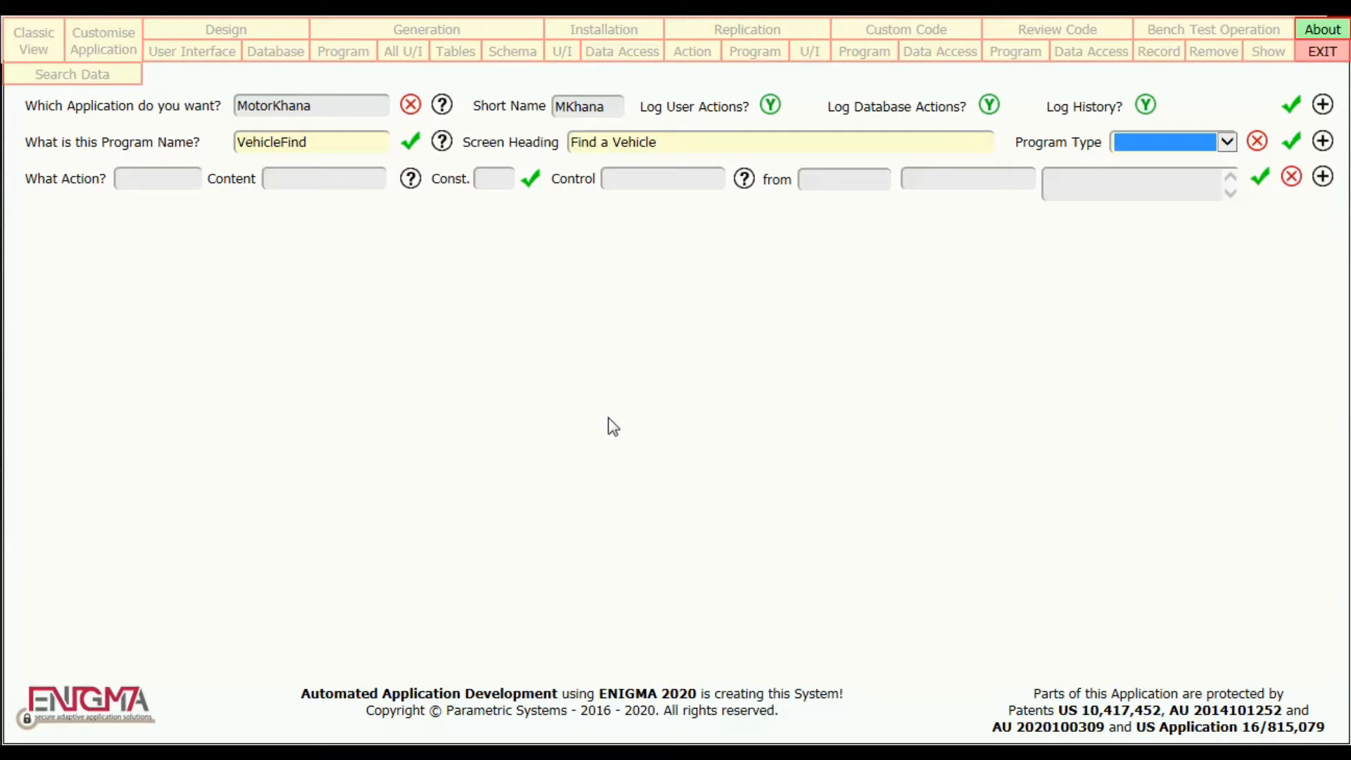
Set the VehicleFind program type to Menu Choice and save the program.
left_click(1227, 143)
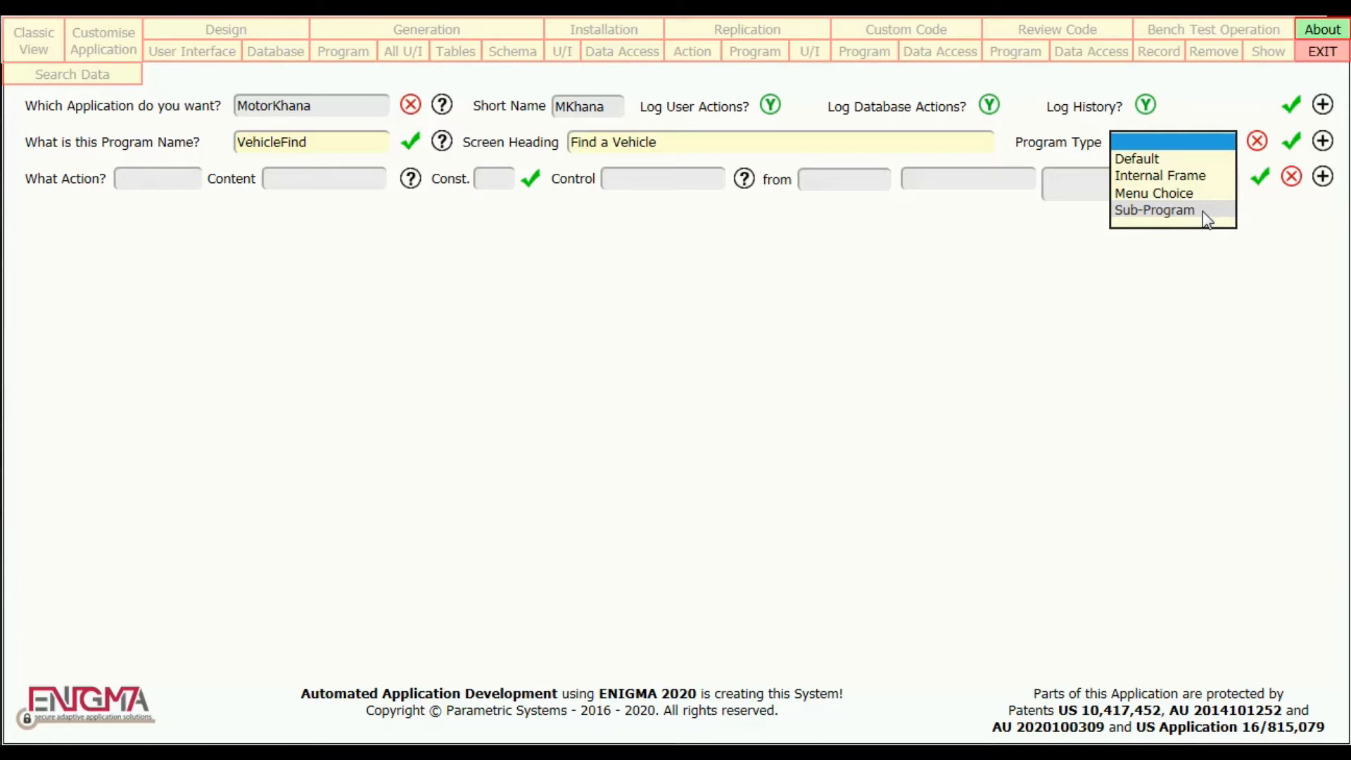
left_click(1209, 193)
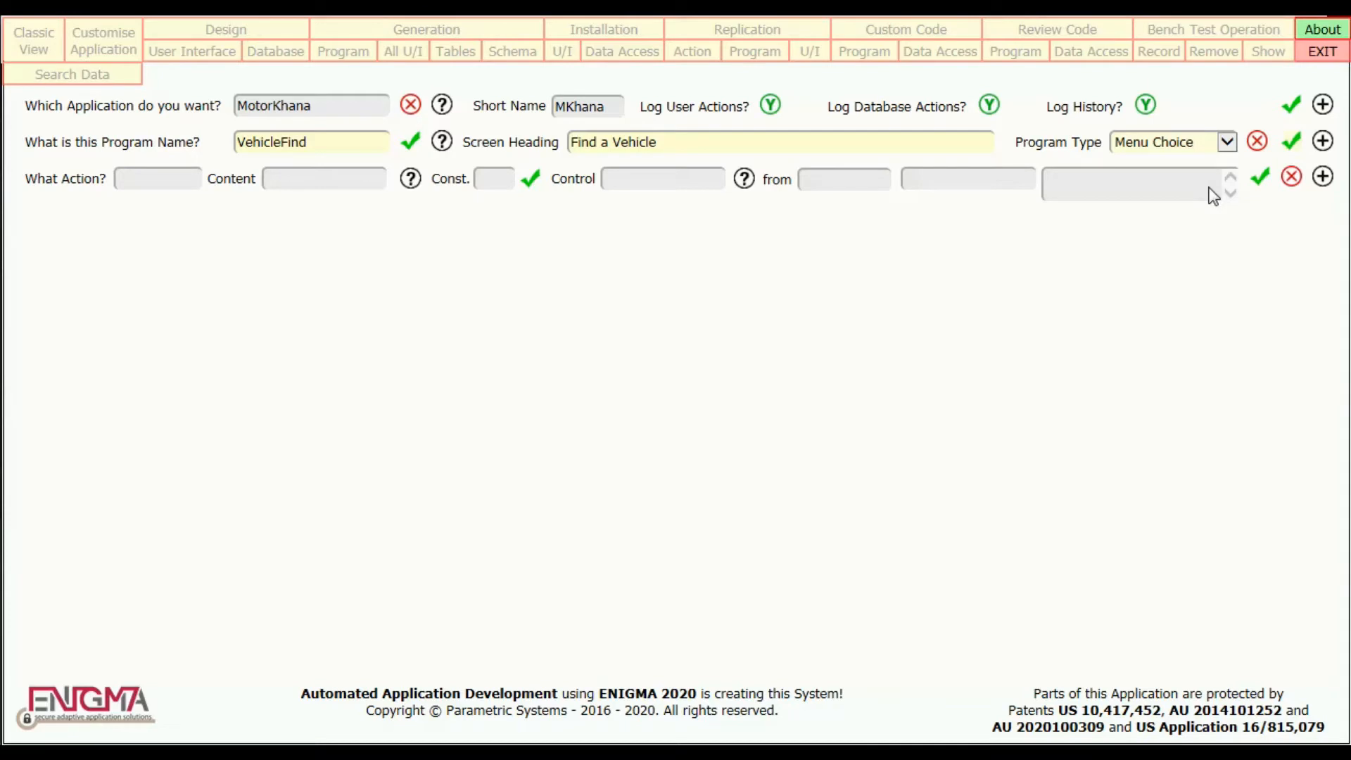
mouse_move(1184, 149)
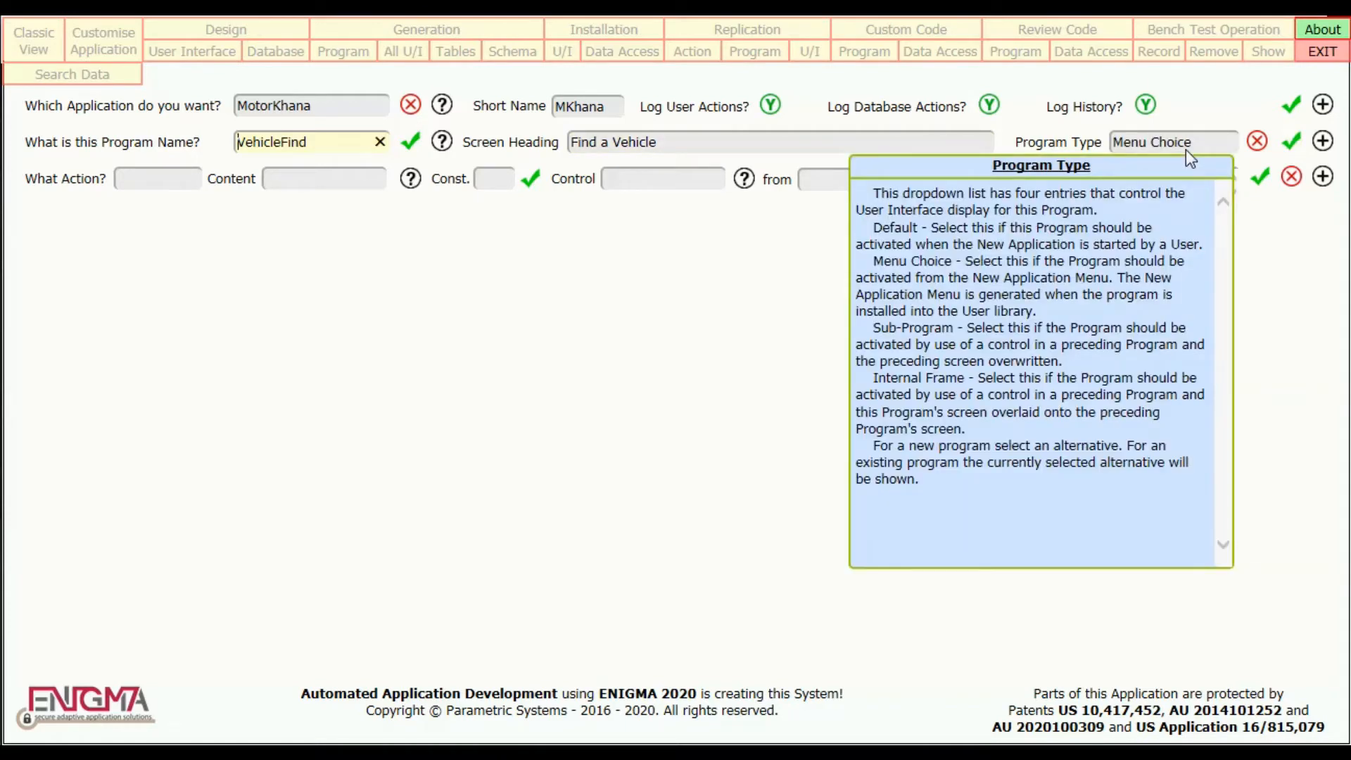
left_click(1062, 339)
double_click(1062, 339)
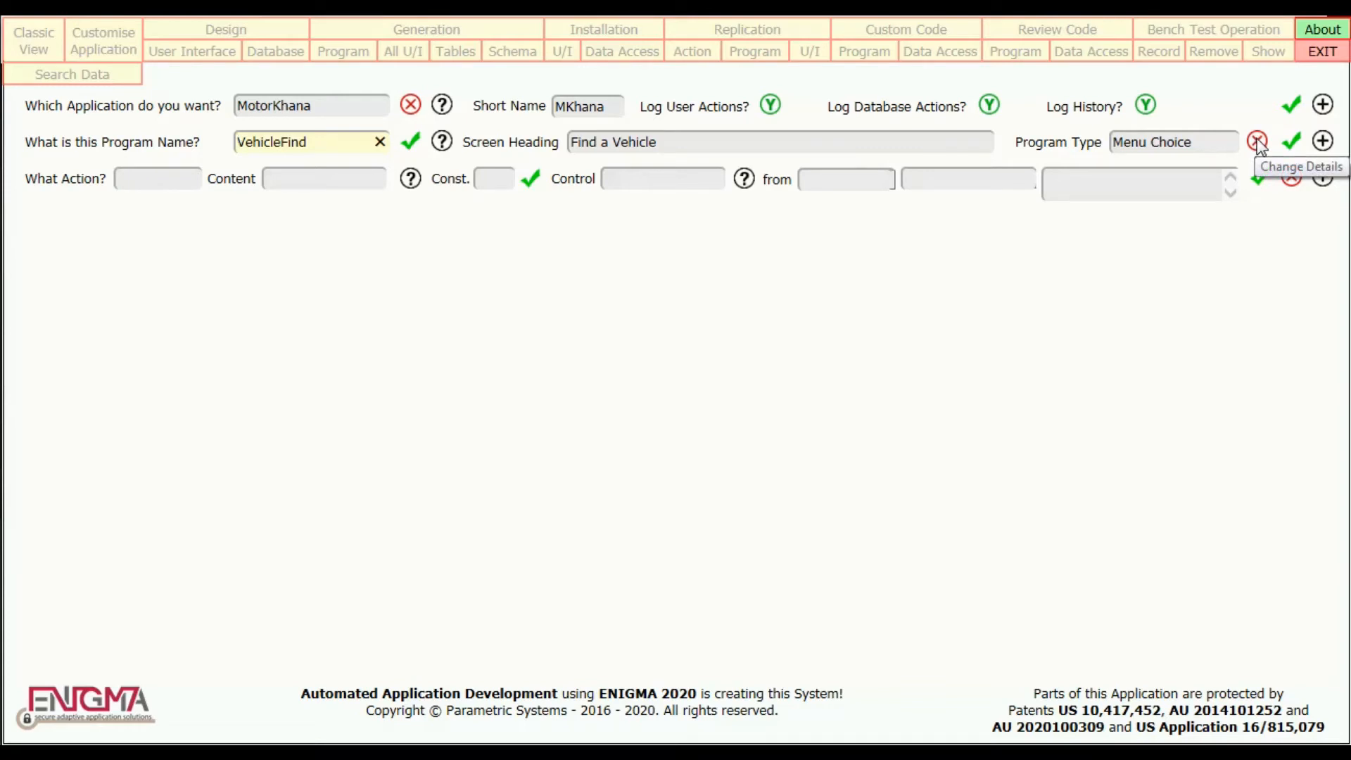
left_click(1294, 140)
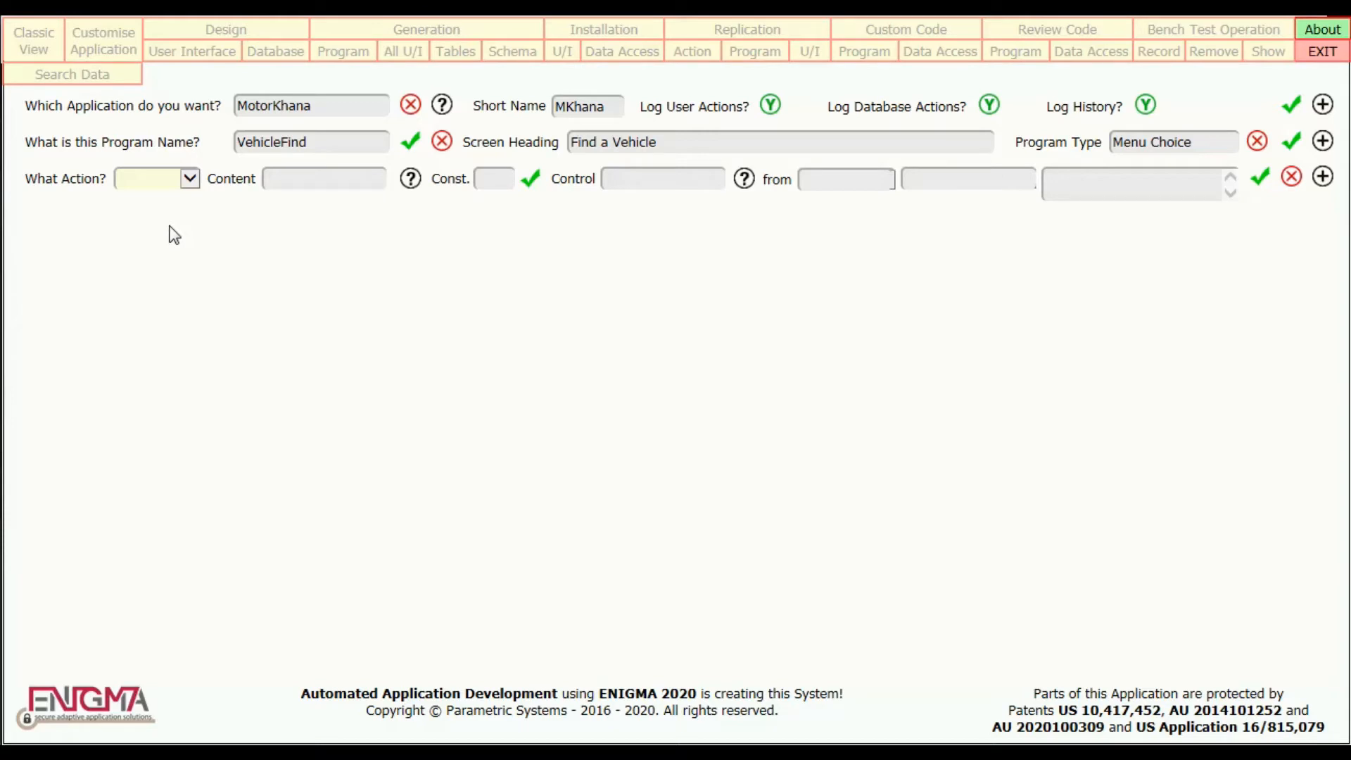
Add a Find action to the program with VehicleName as its content.
left_click(190, 184)
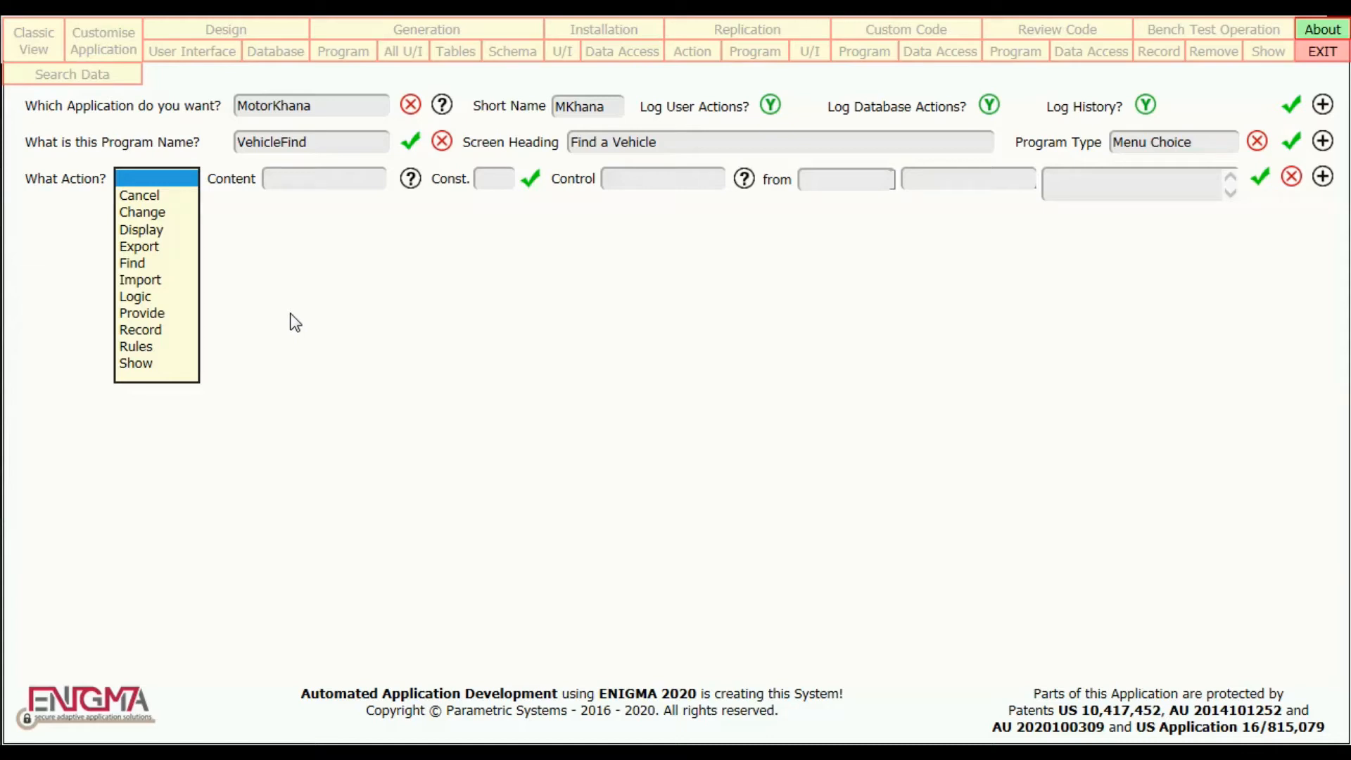
left_click(129, 262)
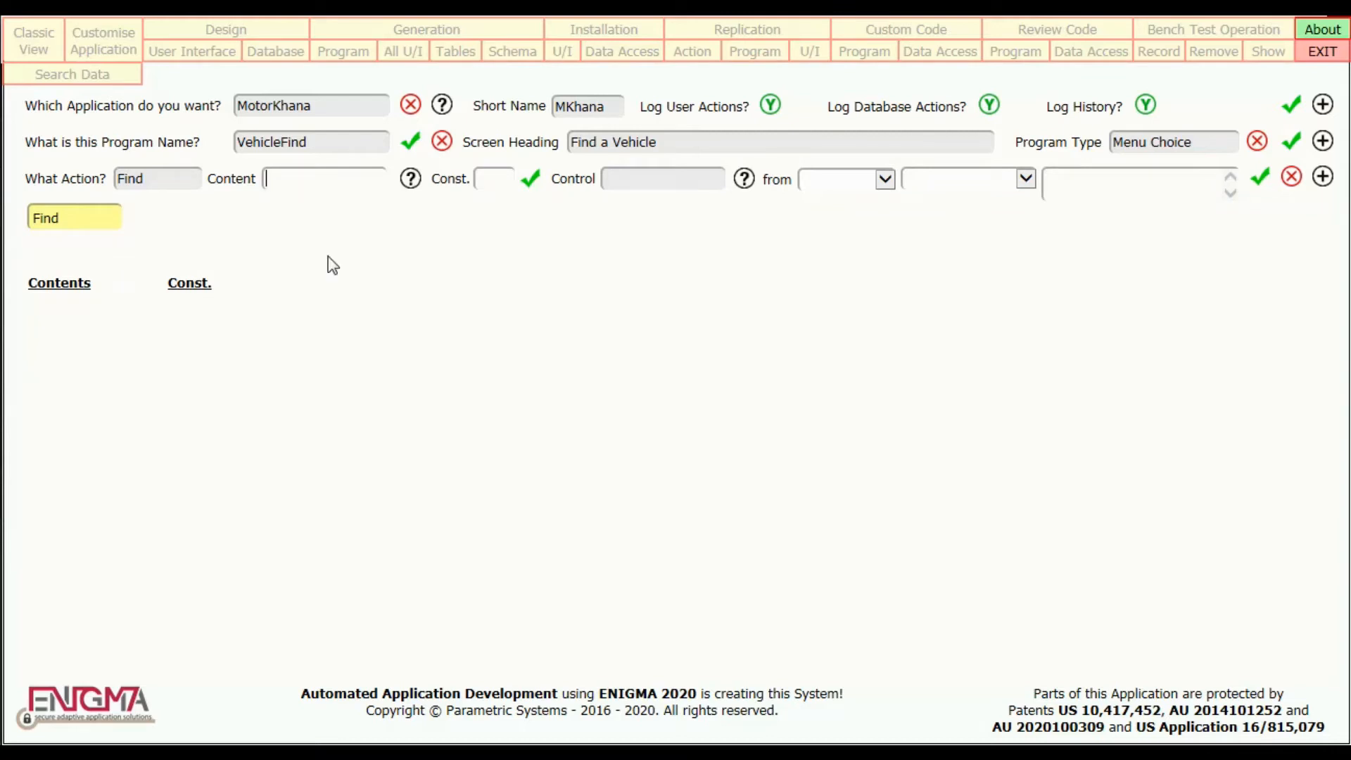
type("VehicleName")
left_click(533, 182)
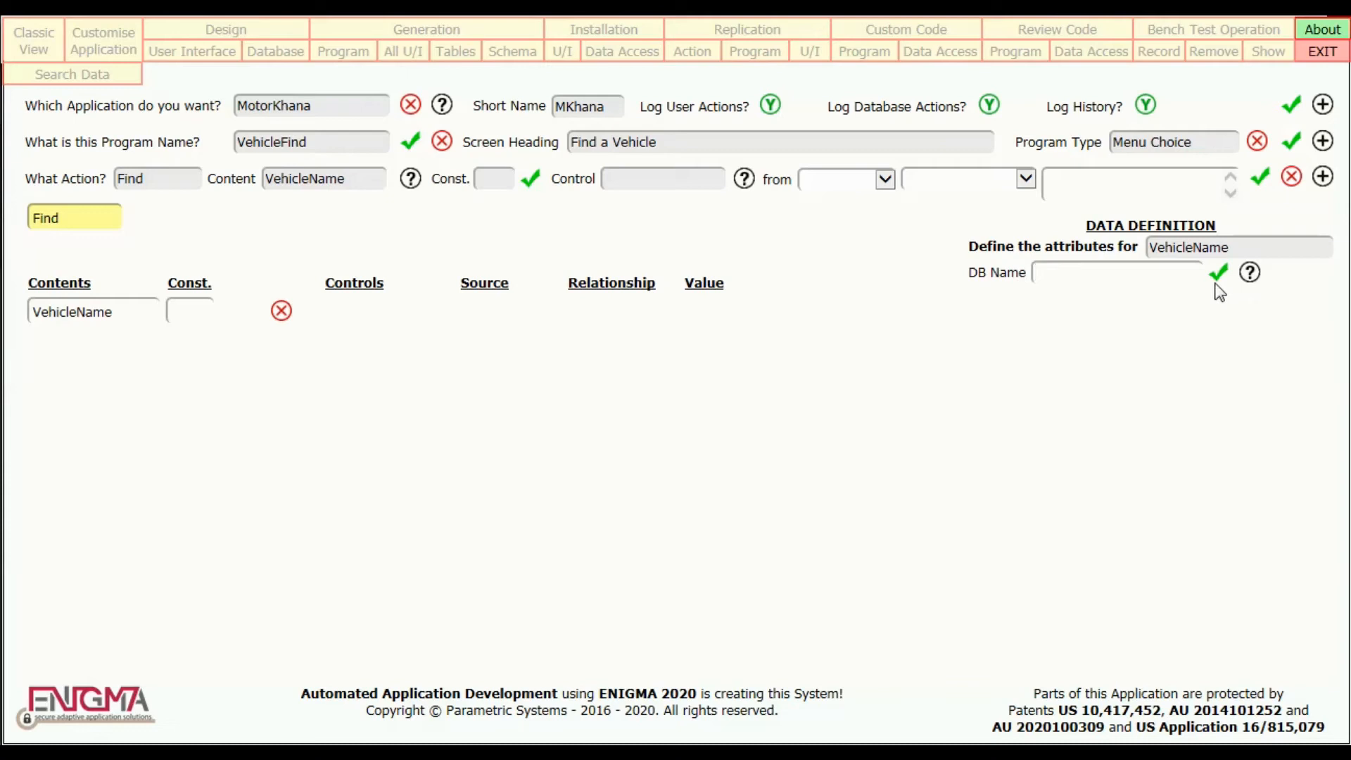
Define VehicleName with the DB name VNme and the data type Upper Lead.
type("VNme")
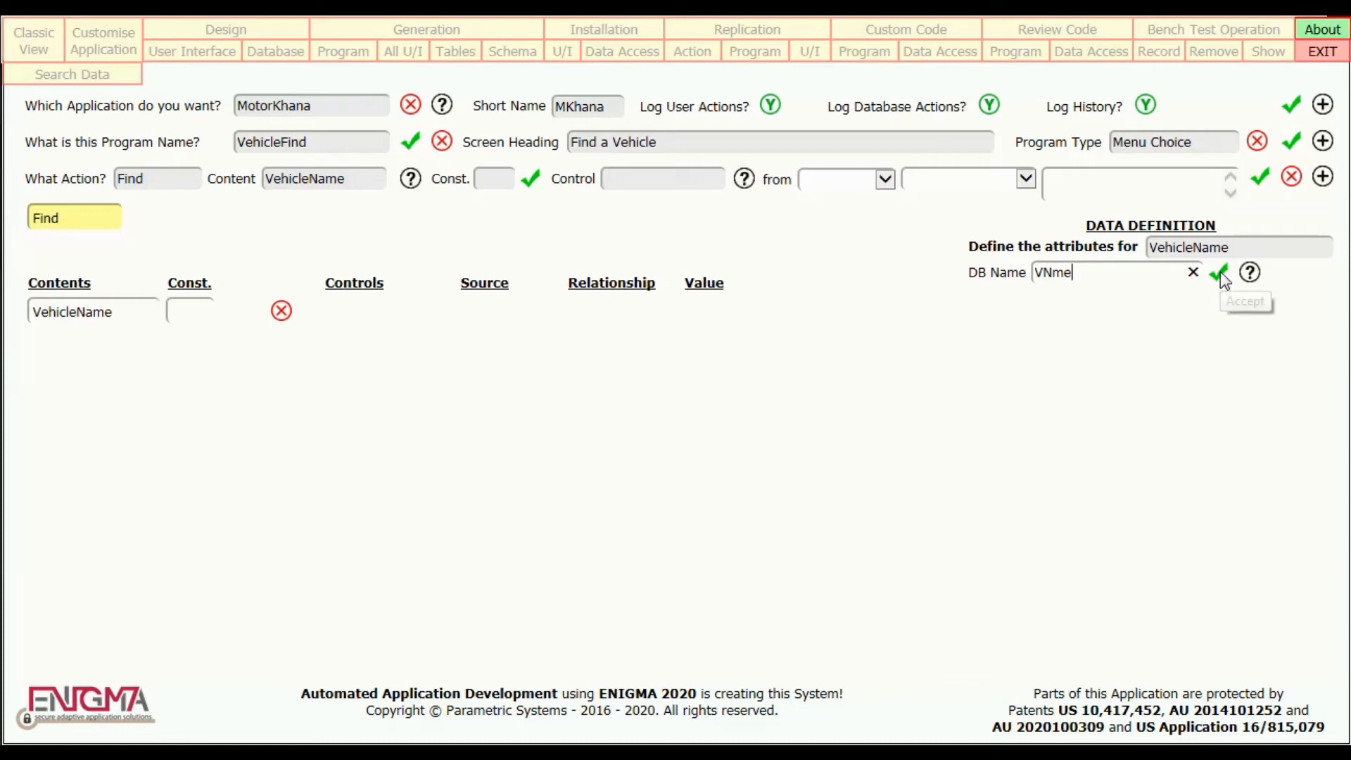
left_click(1220, 271)
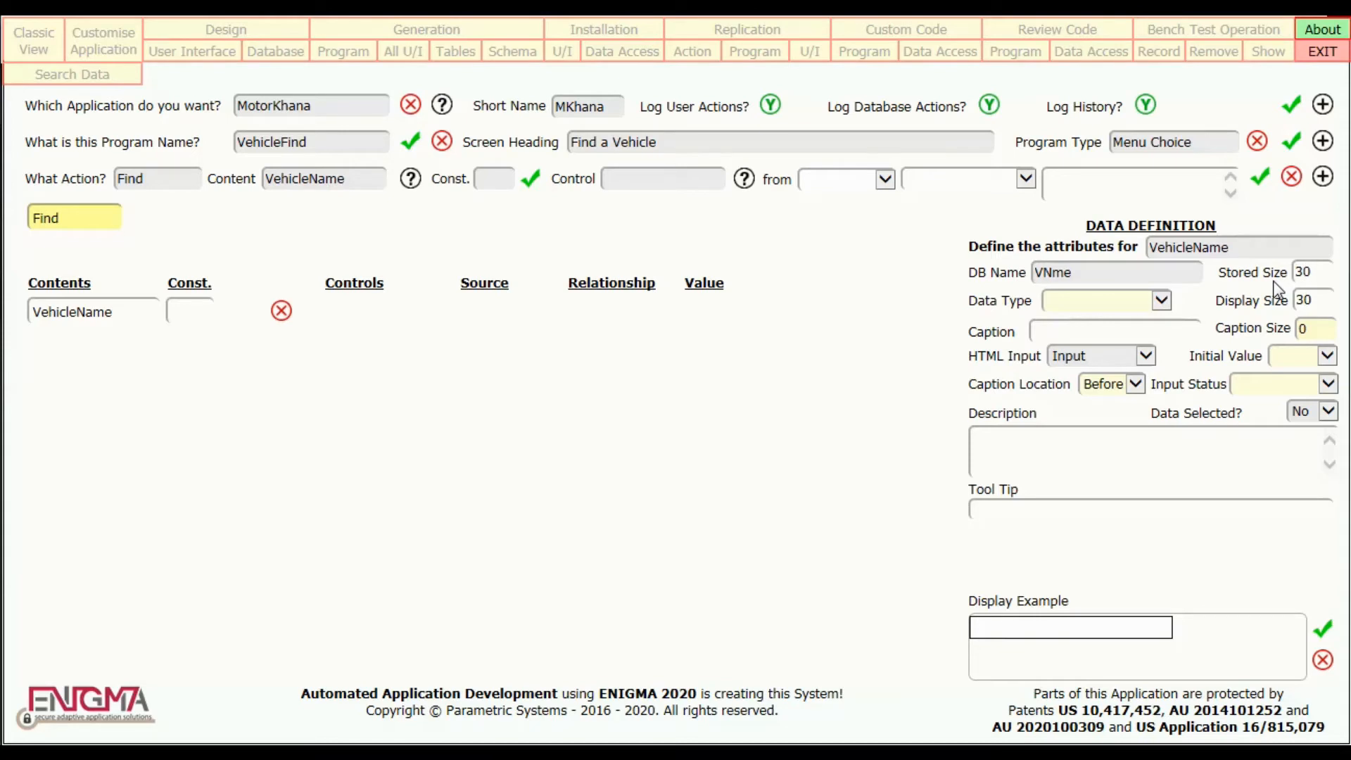
key("Tab")
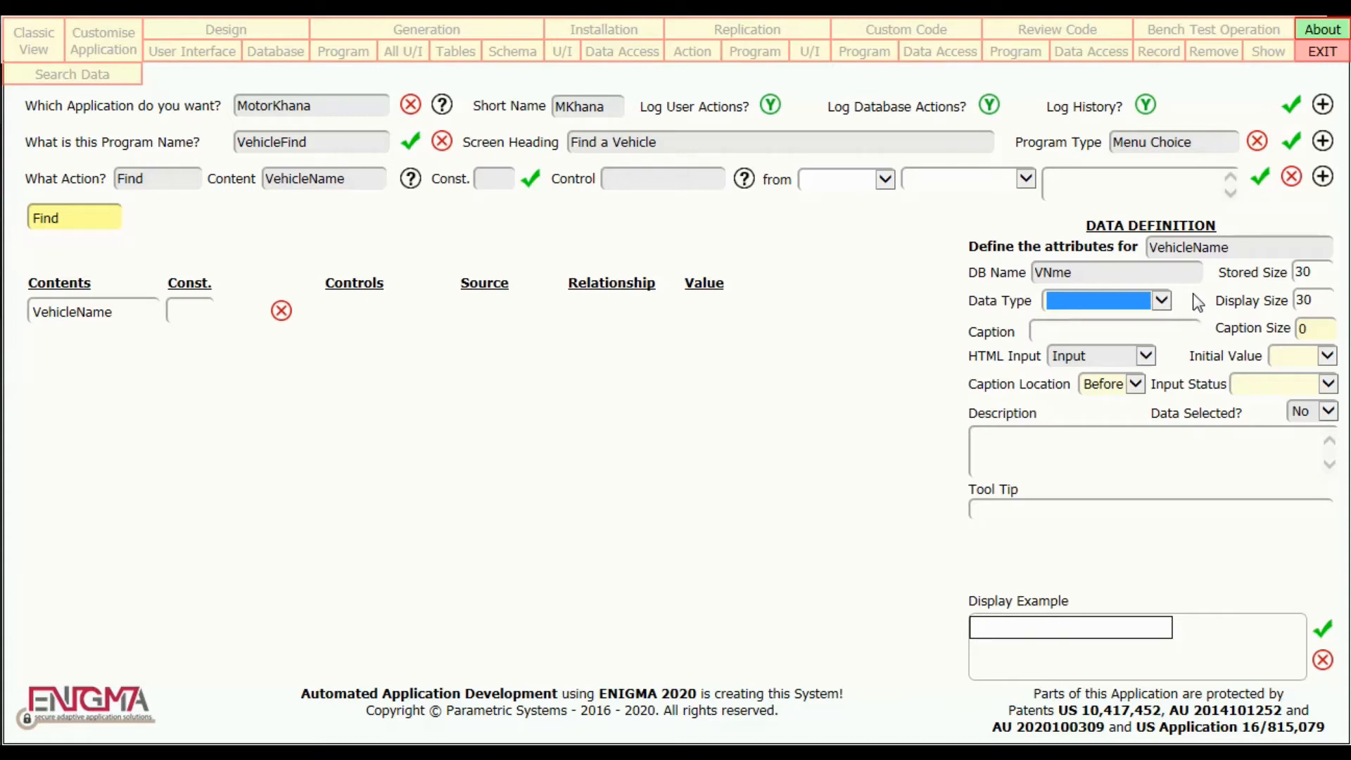
double_click(1109, 306)
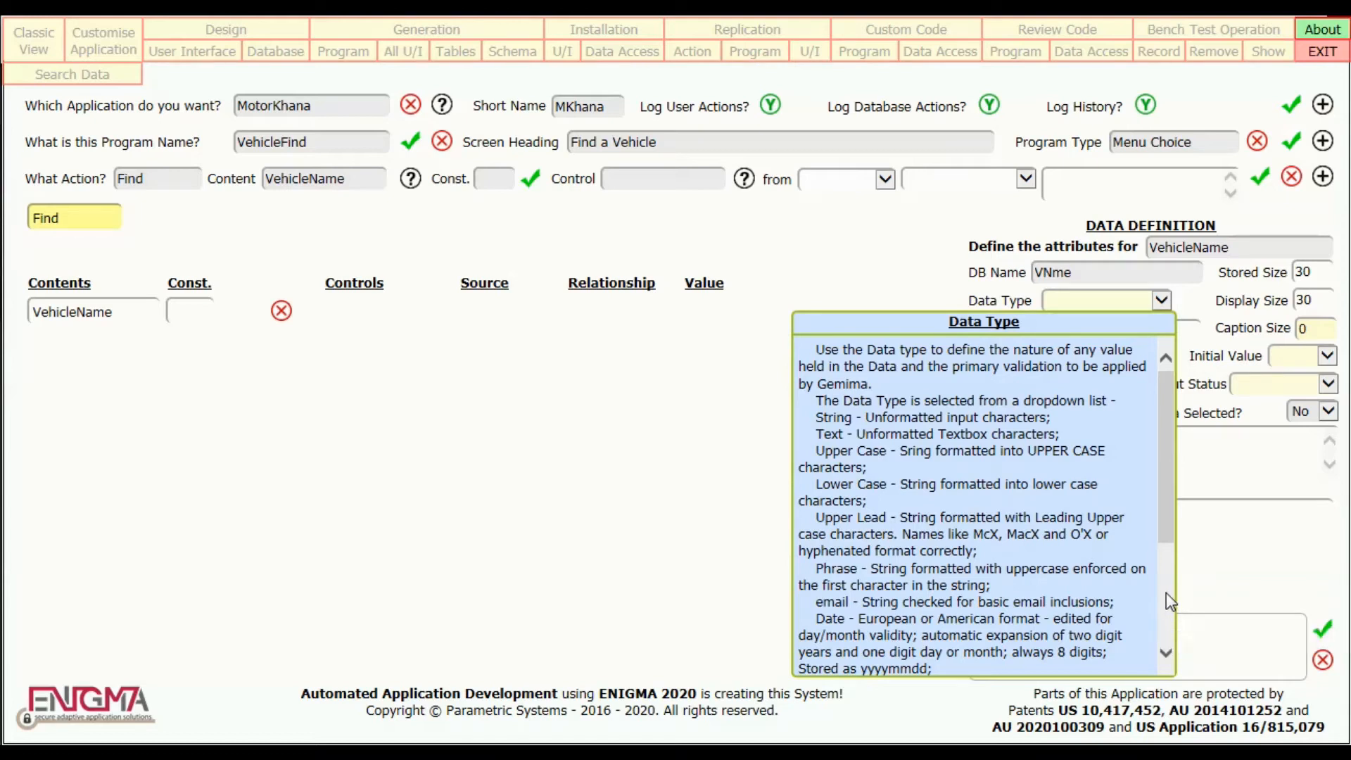
scroll(1166, 593, "down", 4)
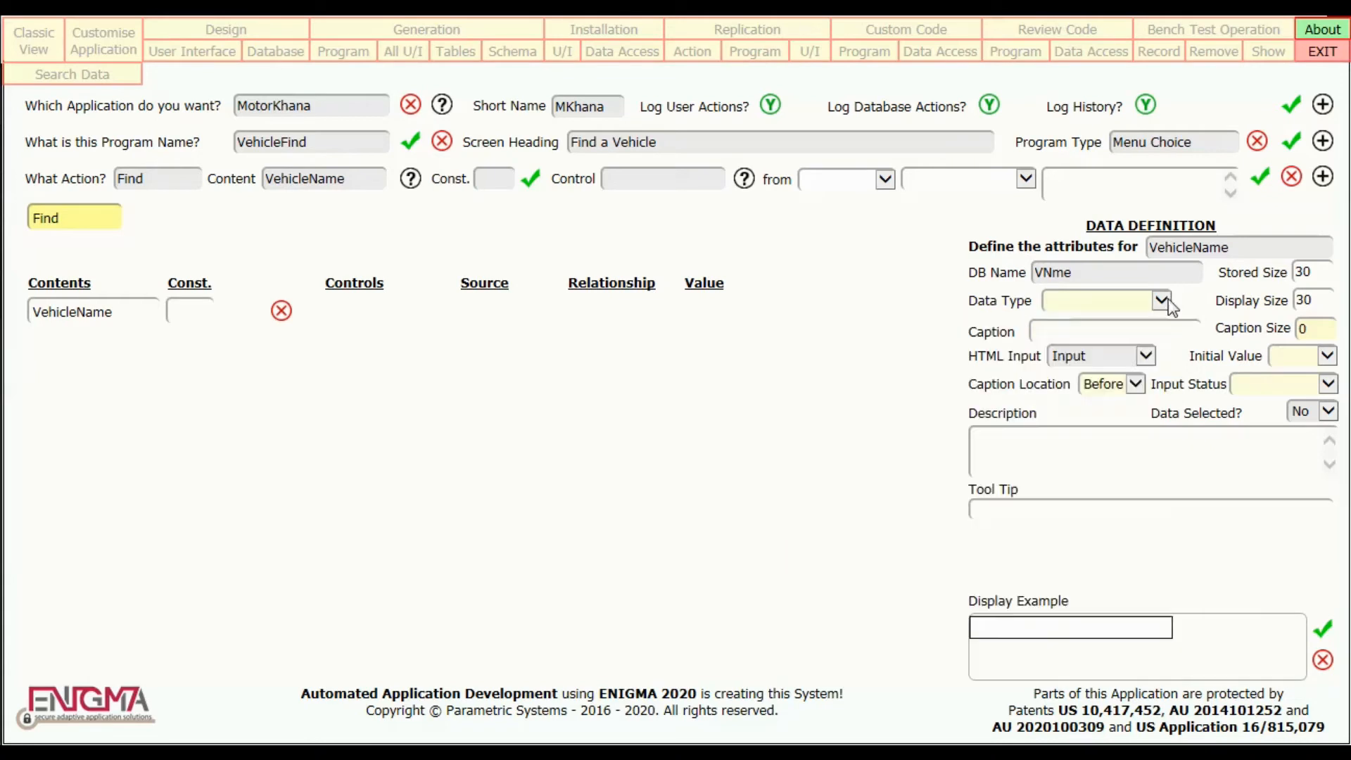
left_click(1162, 300)
left_click(1096, 552)
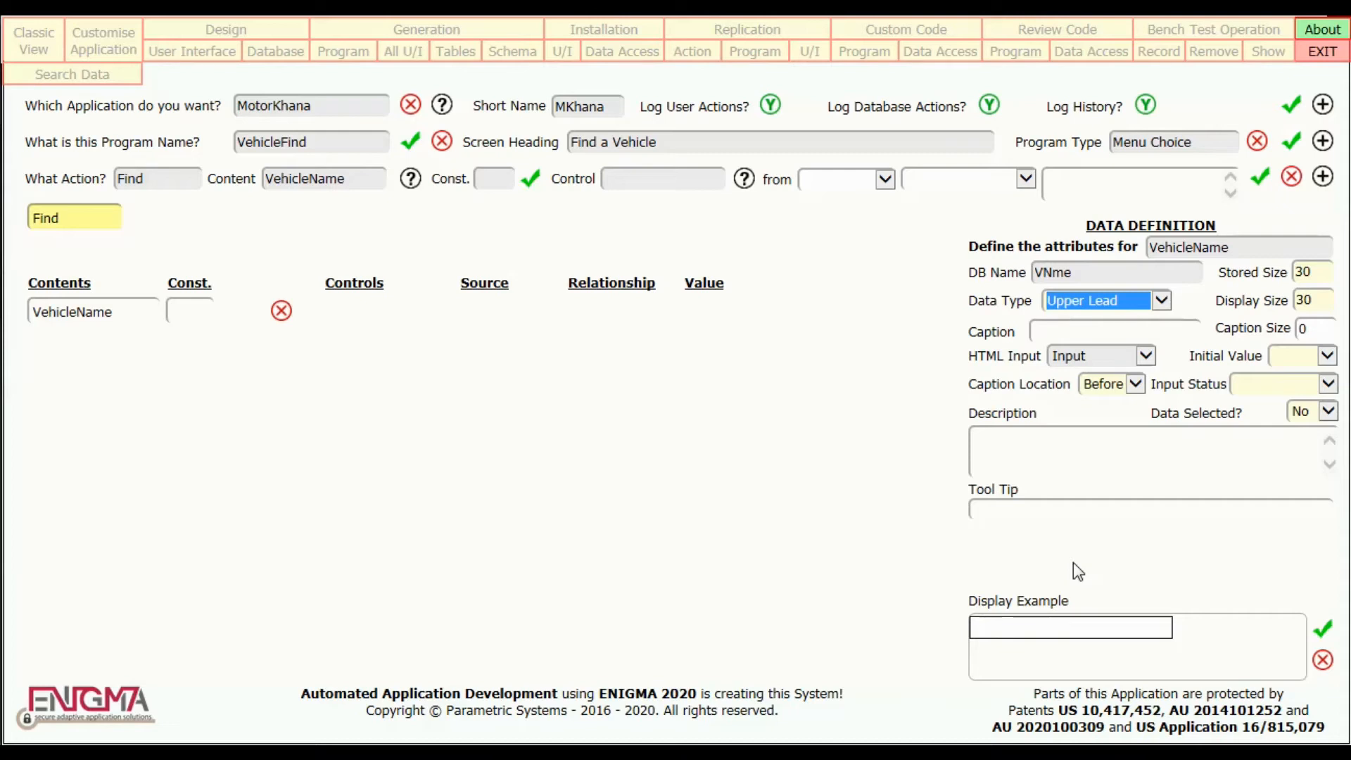
Give VehicleName the caption "Vehicle Name:" and set its caption size to 87.
key("Tab")
type("Vehicle N")
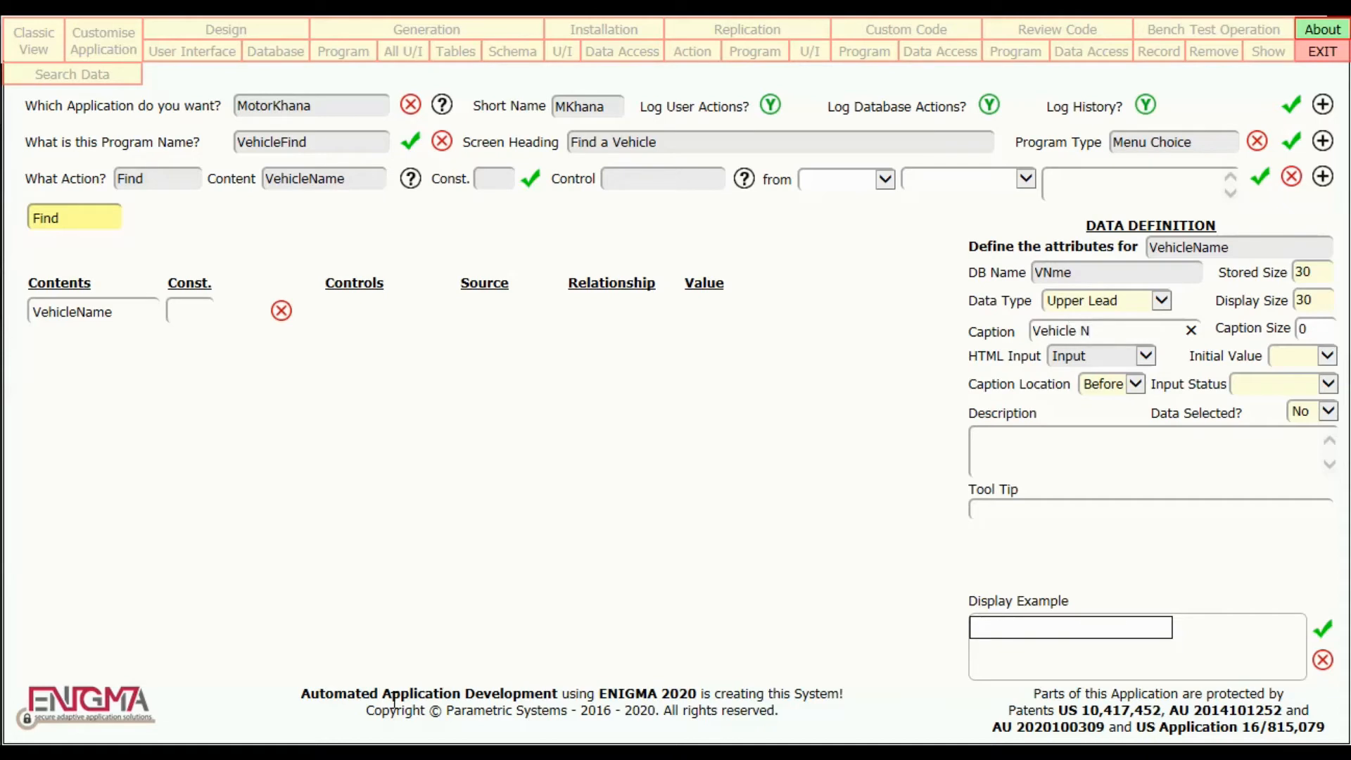
type("ame")
key("Tab")
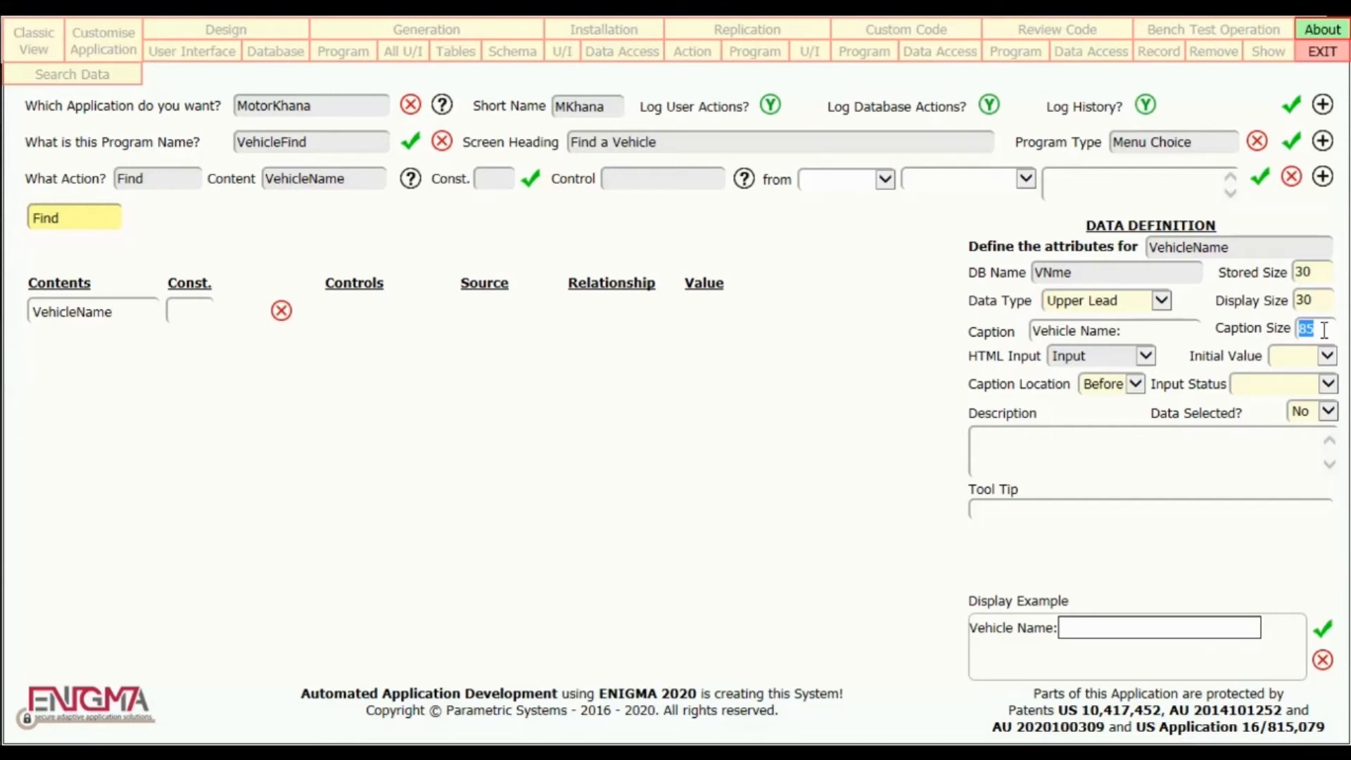
type("87")
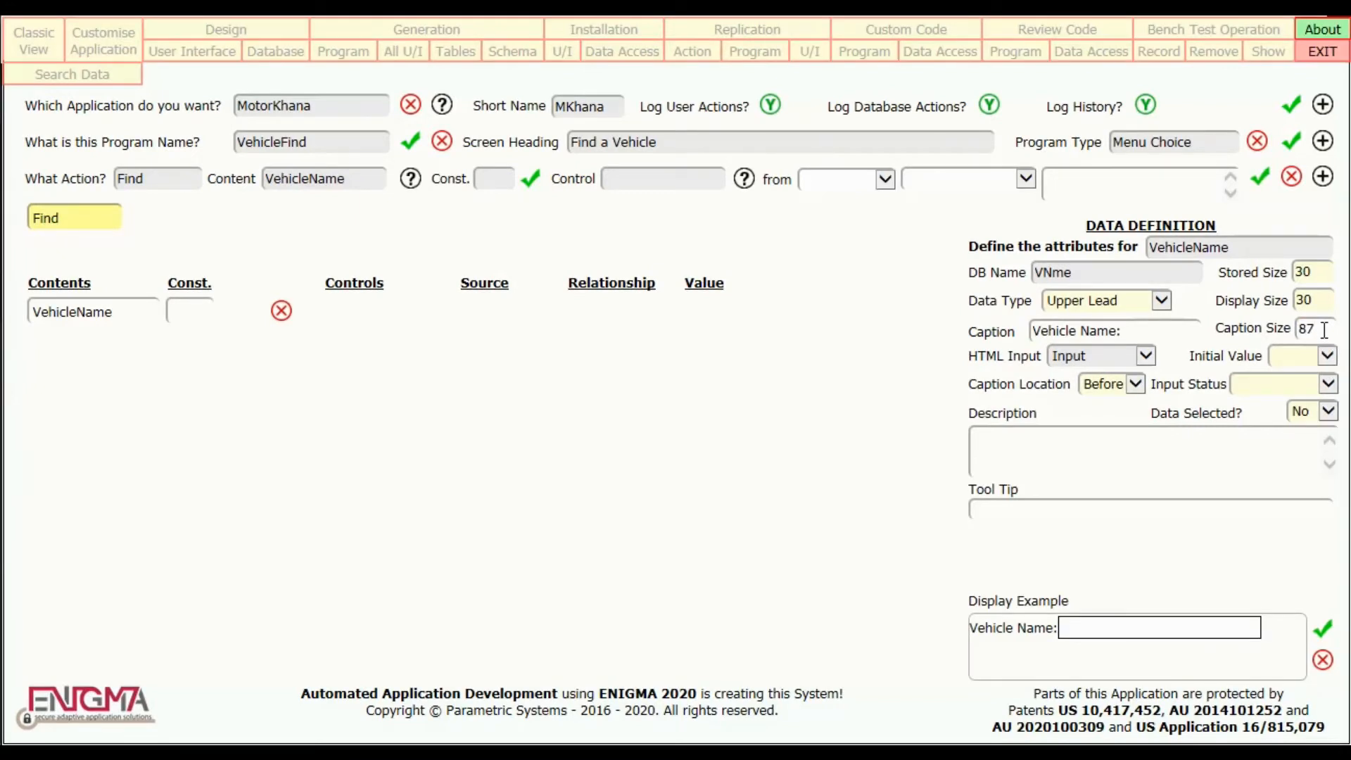
key("Tab")
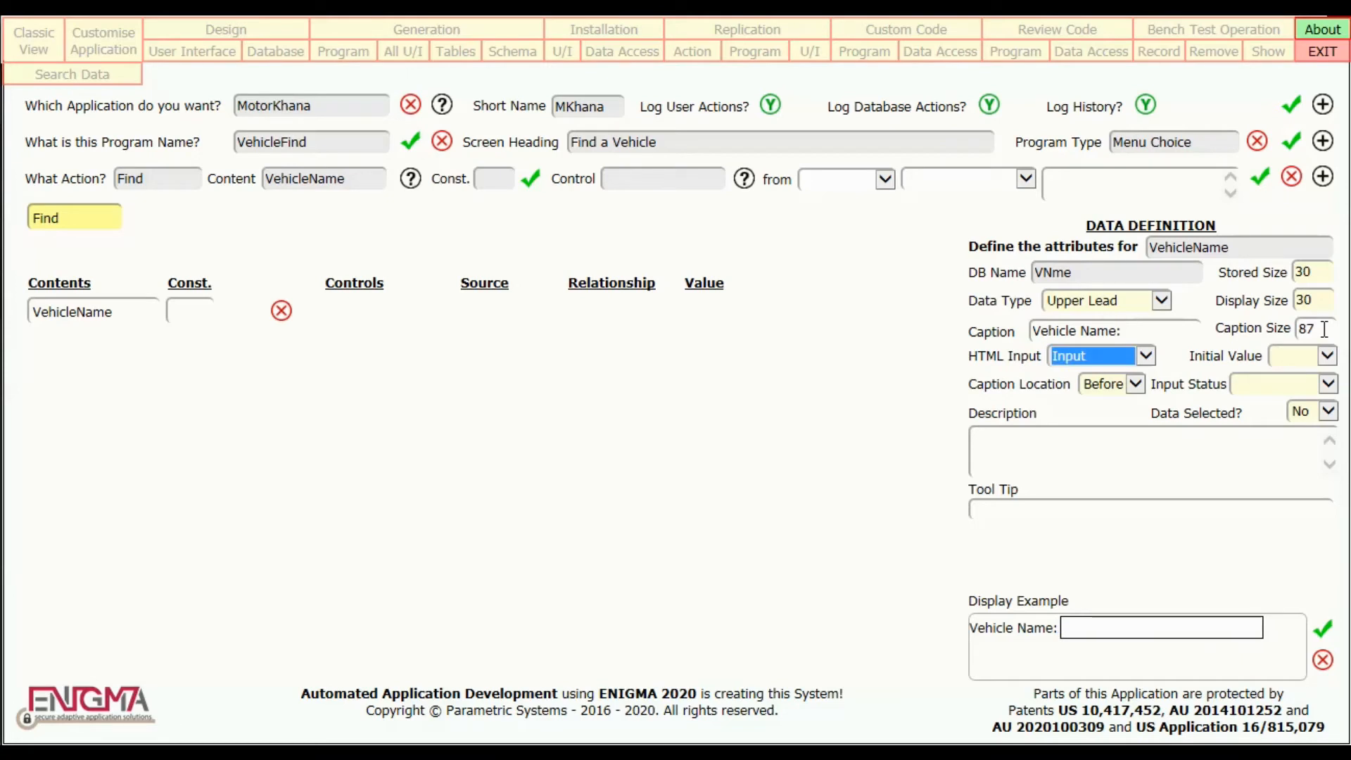
Review the help on HTML Input and set VehicleName's initial value to Space.
mouse_move(1140, 360)
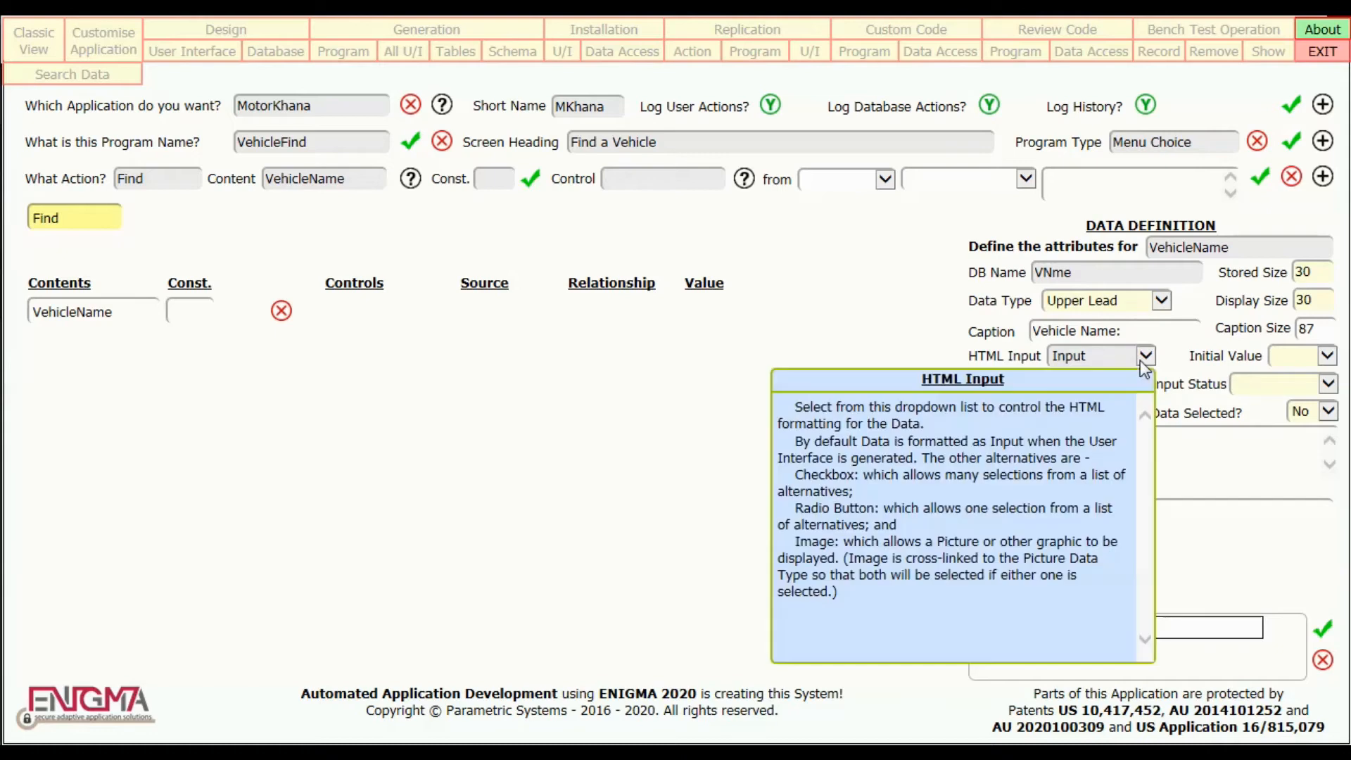
double_click(1082, 618)
left_click(1289, 360)
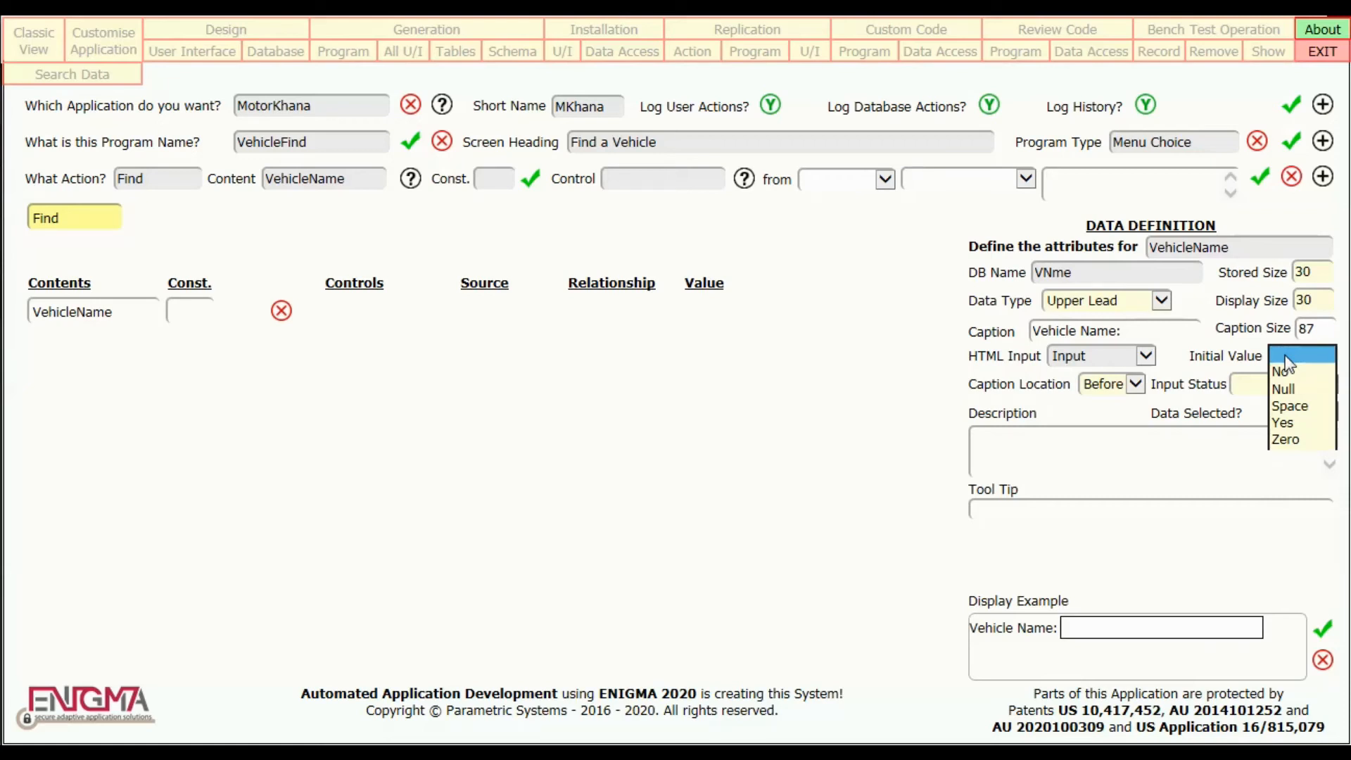
left_click(1305, 409)
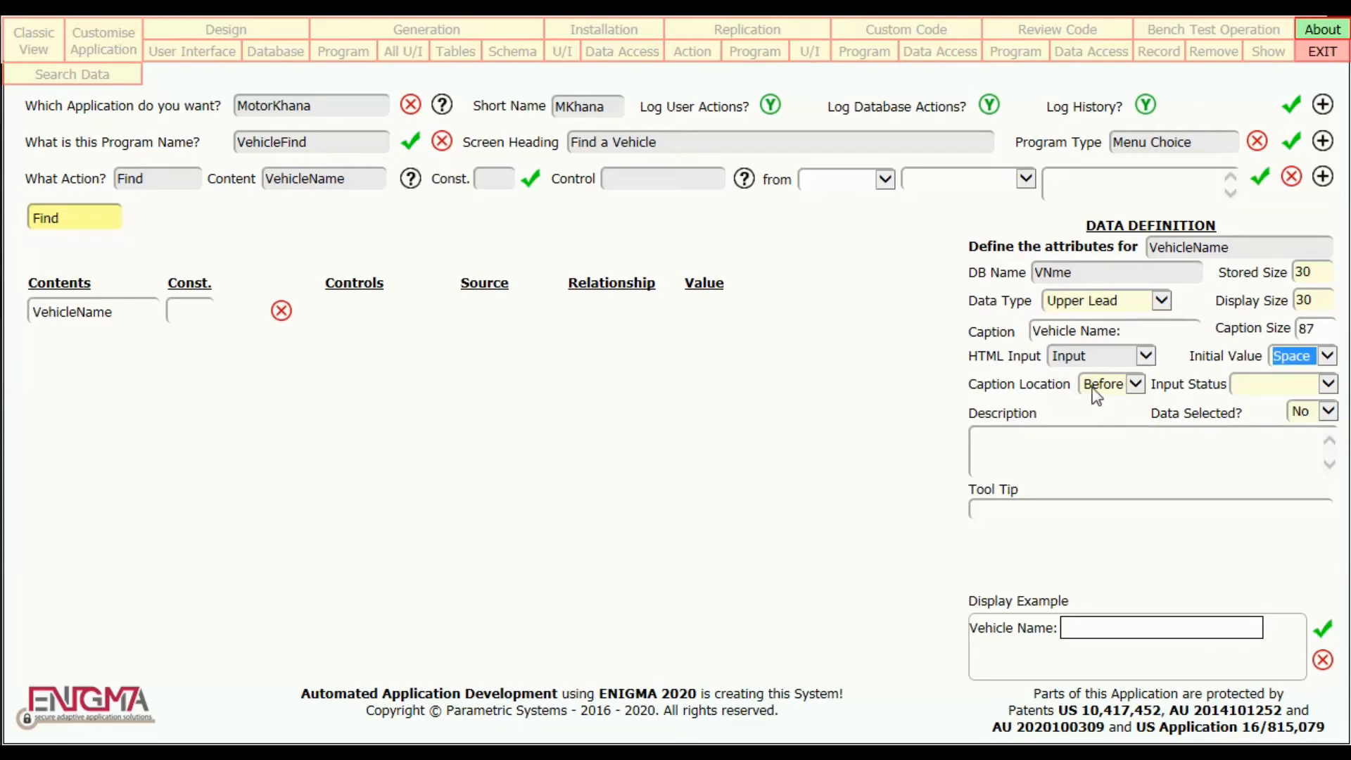
Try the caption locations After and Above for VehicleName, and return the location to Before.
left_click(1136, 384)
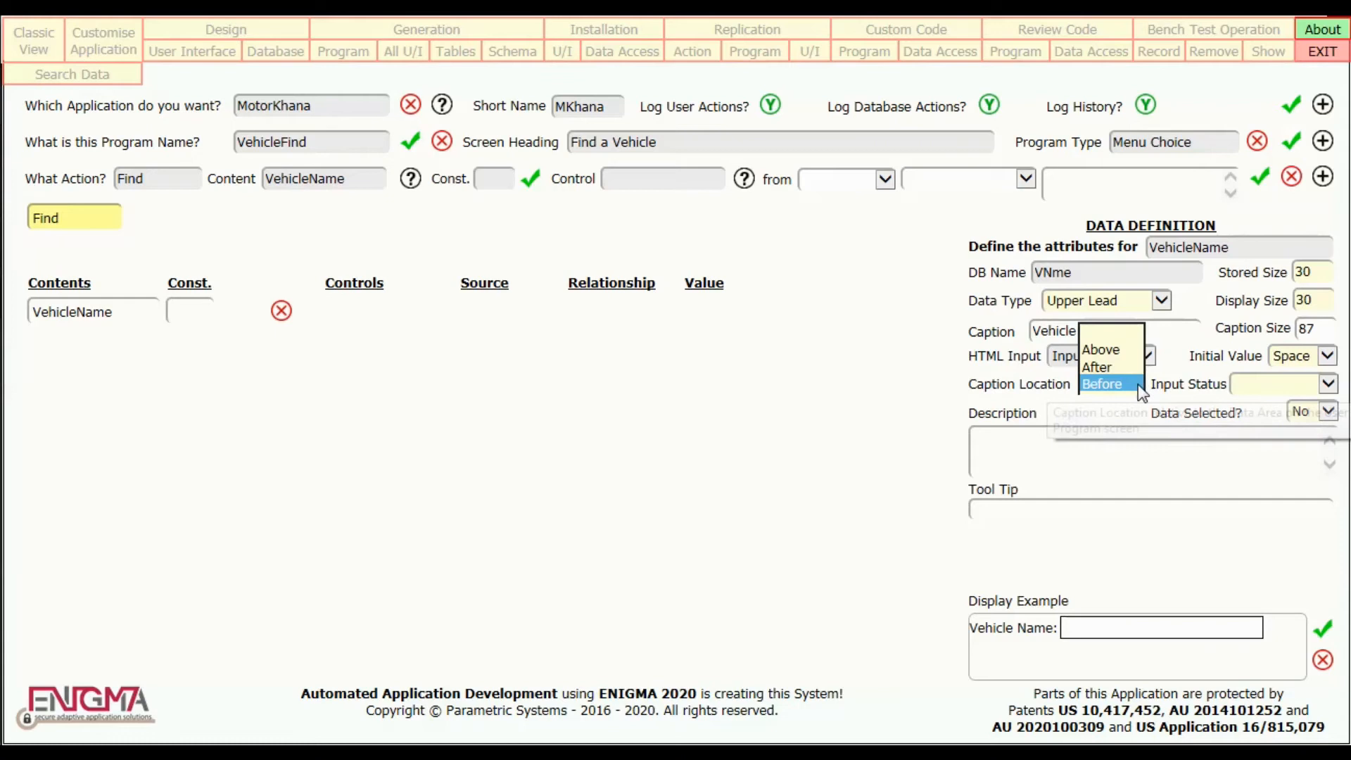
left_click(1129, 368)
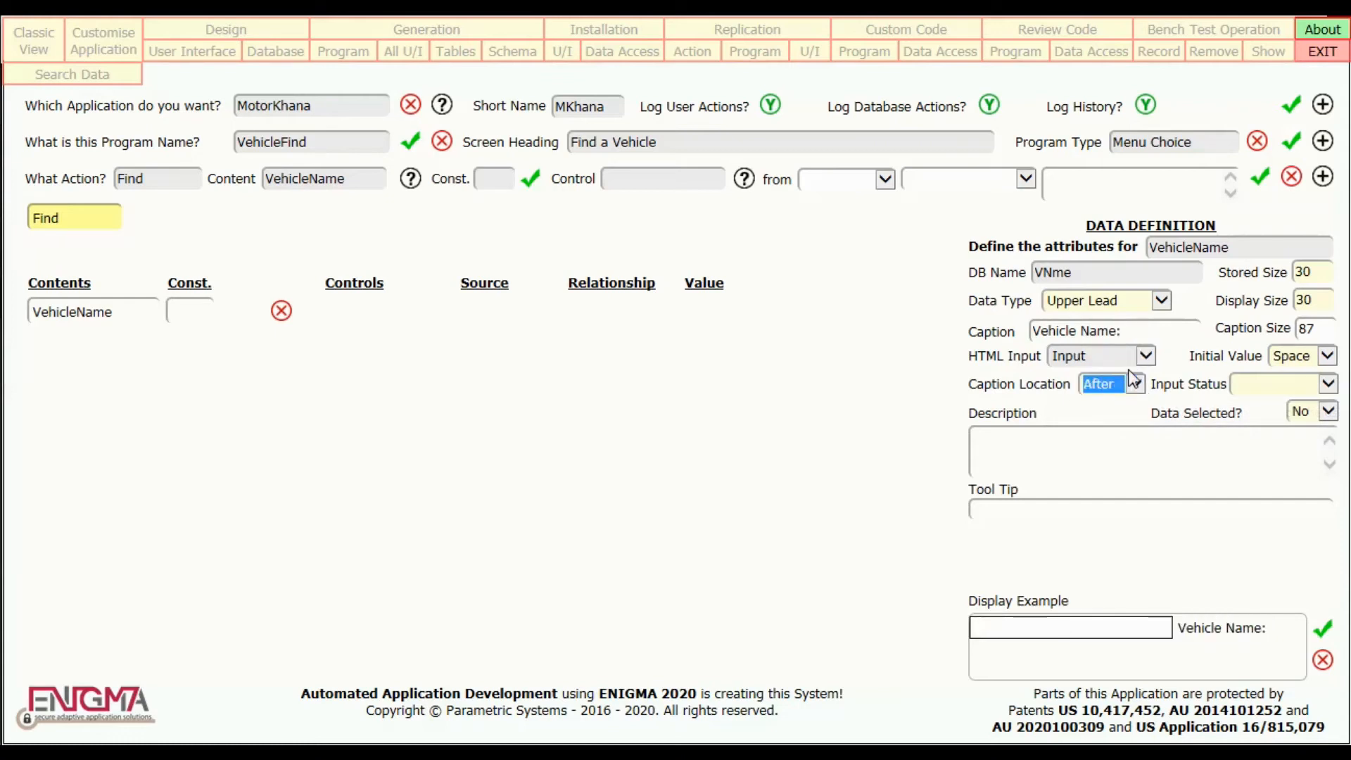
left_click(1124, 387)
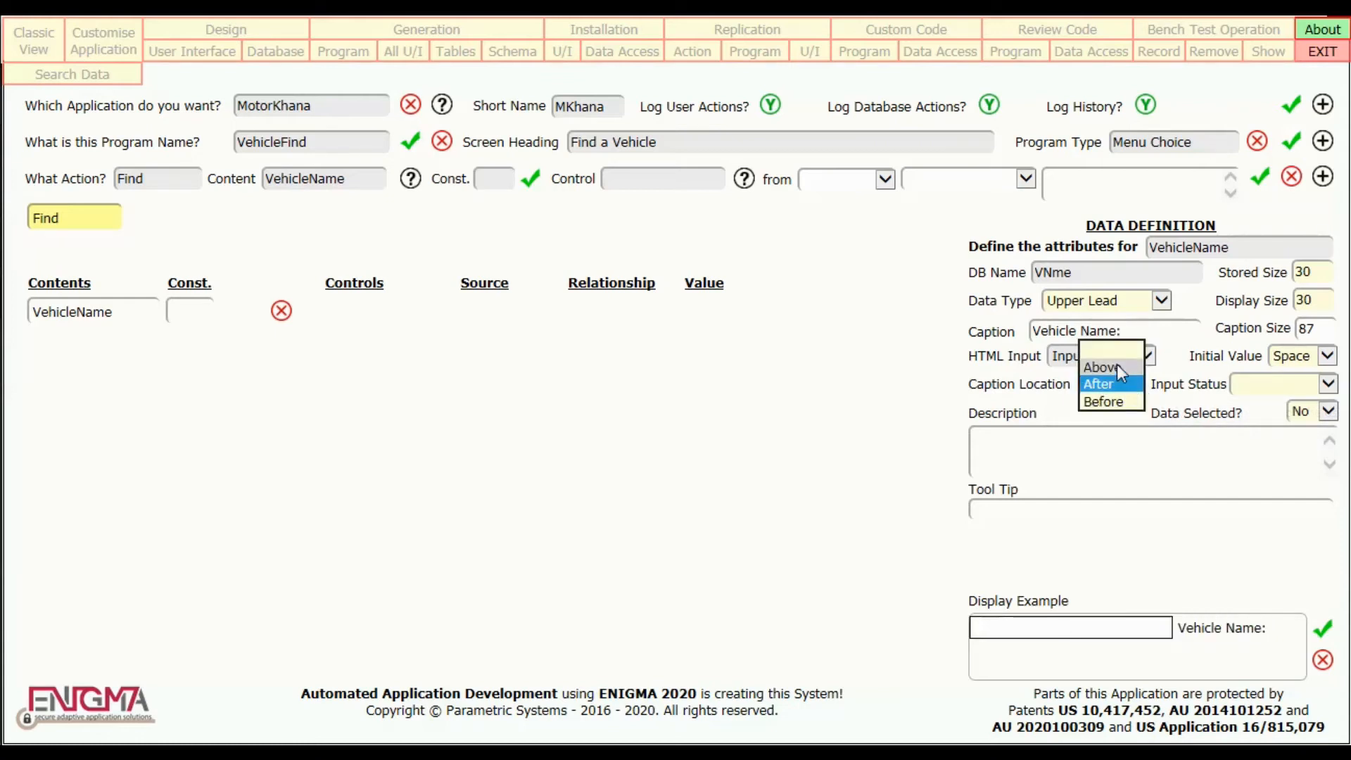
left_click(1116, 366)
left_click(1135, 384)
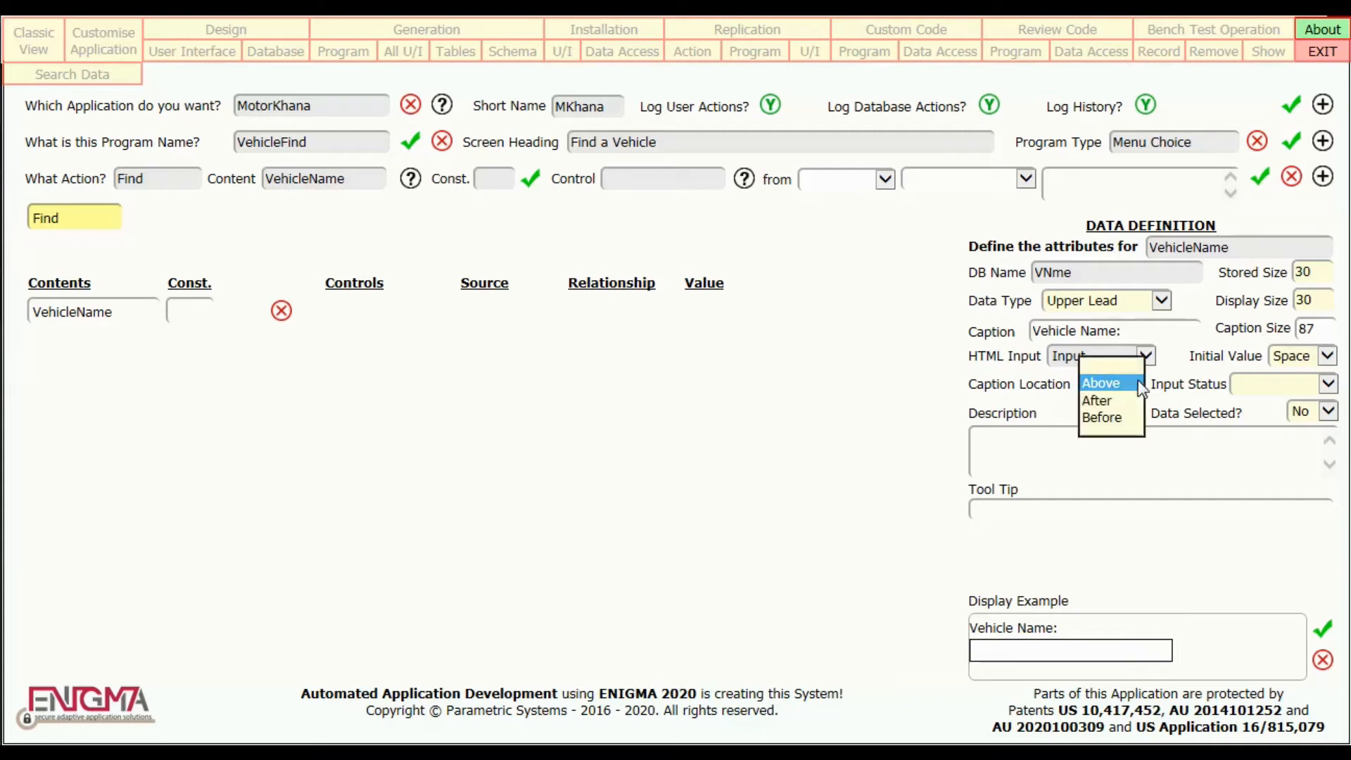
left_click(1113, 415)
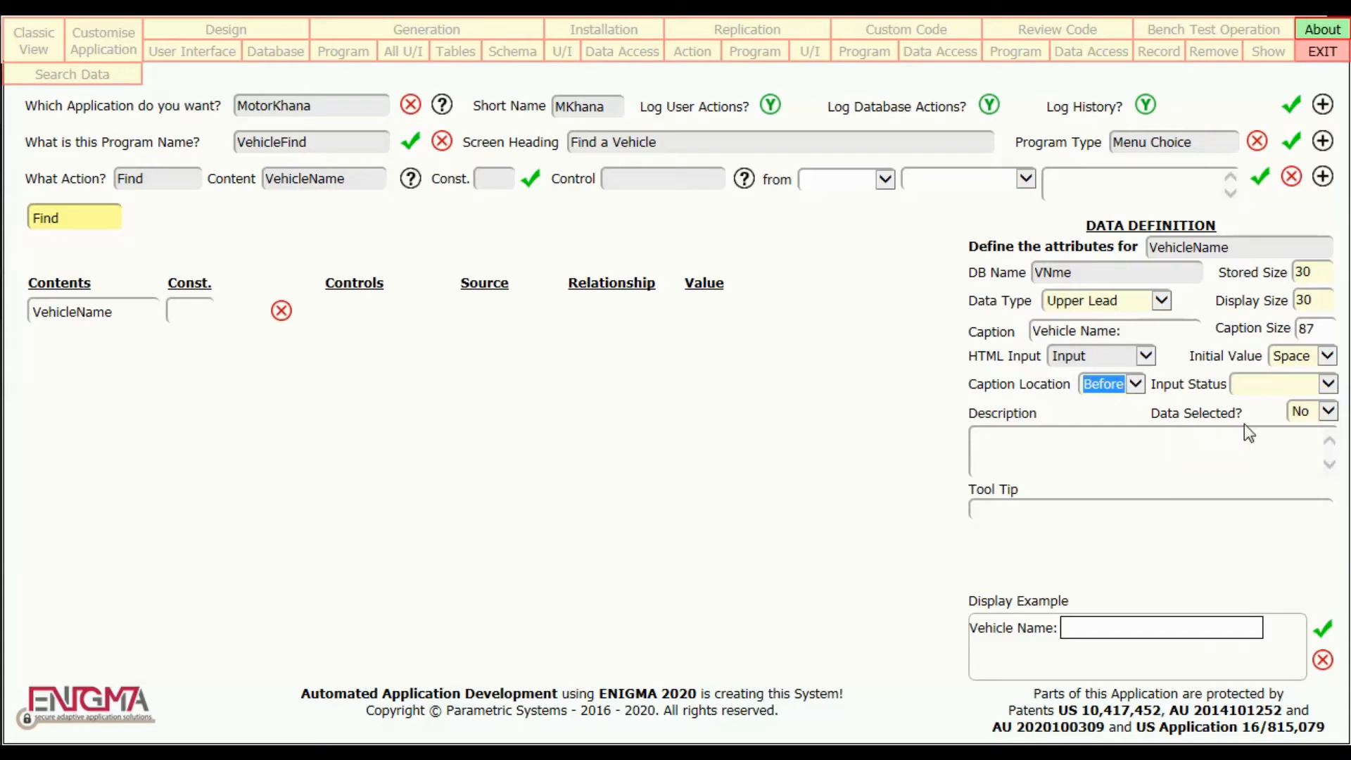
Review the help on Input Status and set VehicleName's input status to Mandatory.
left_click(1265, 398)
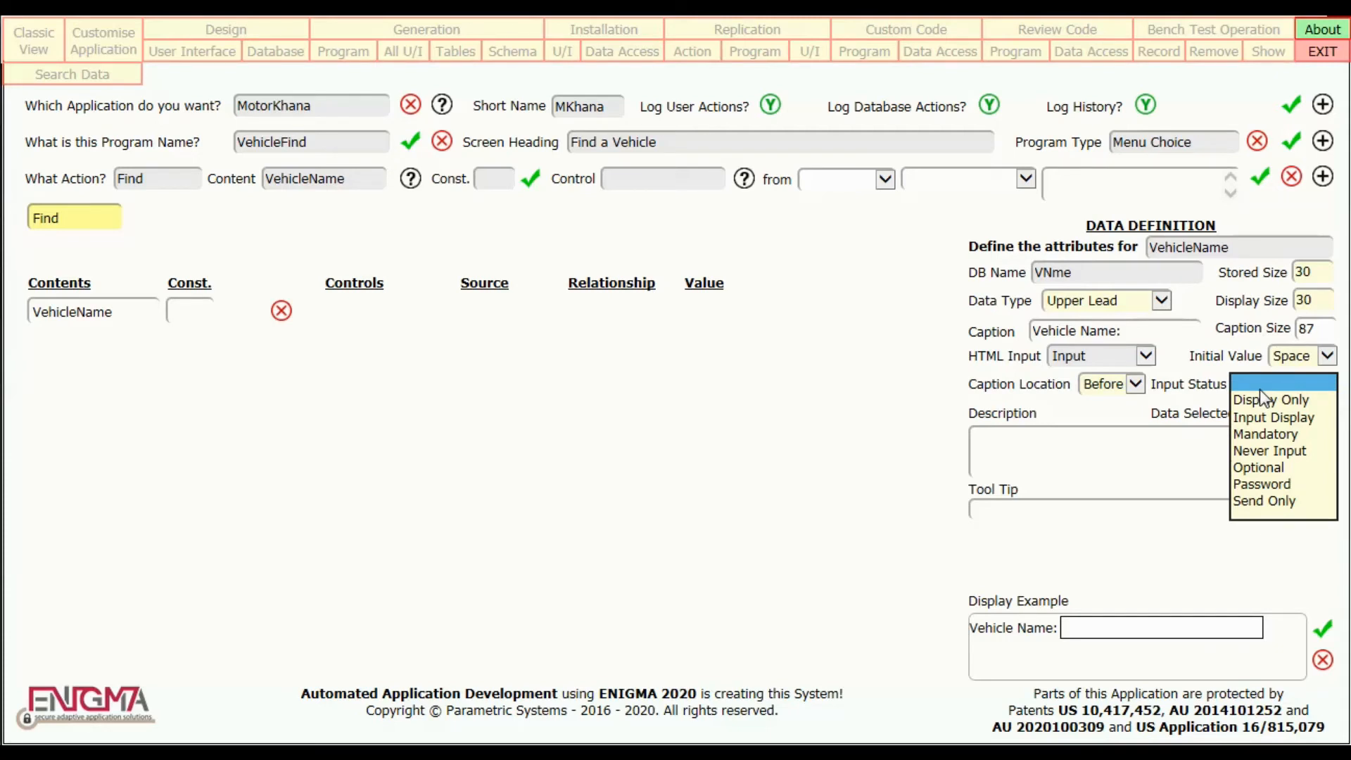
left_click(1268, 390)
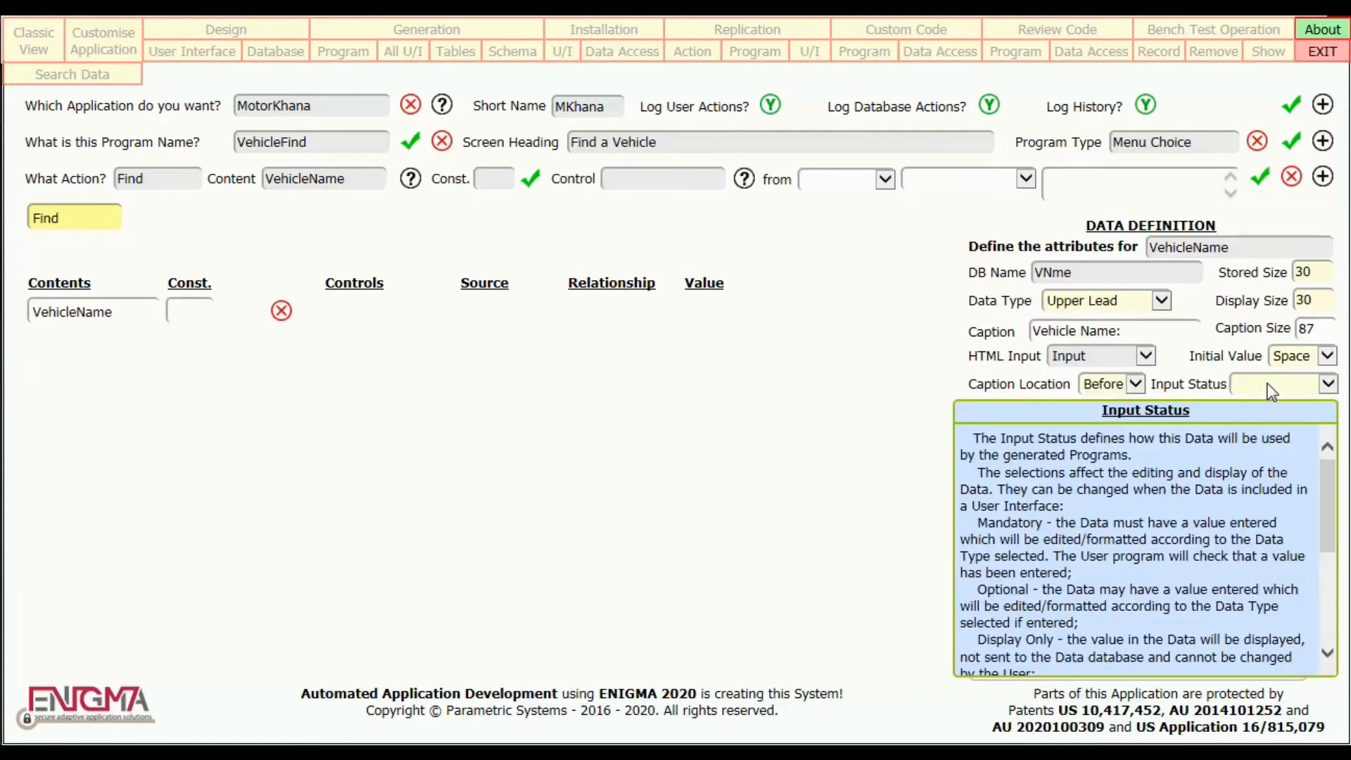
left_click(1327, 624)
left_click(1329, 654)
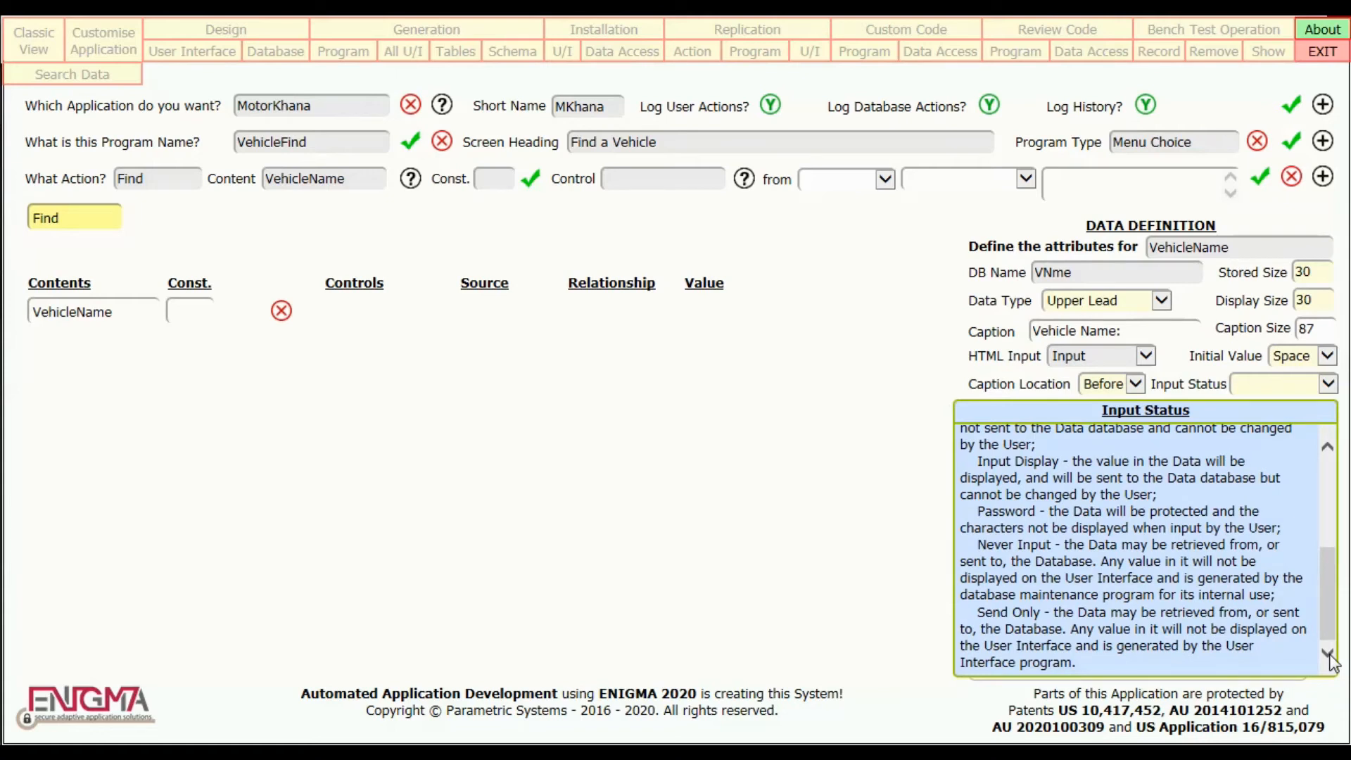
double_click(1259, 578)
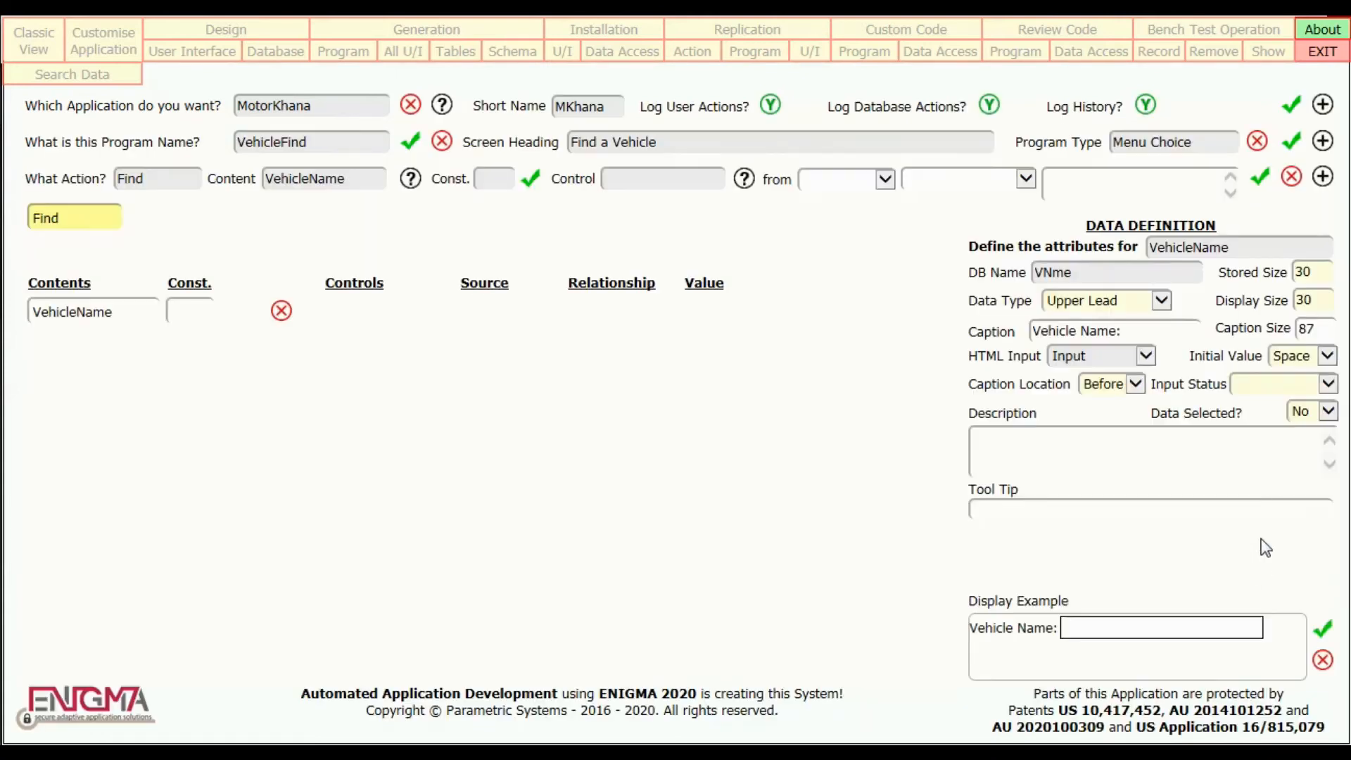
left_click(1318, 389)
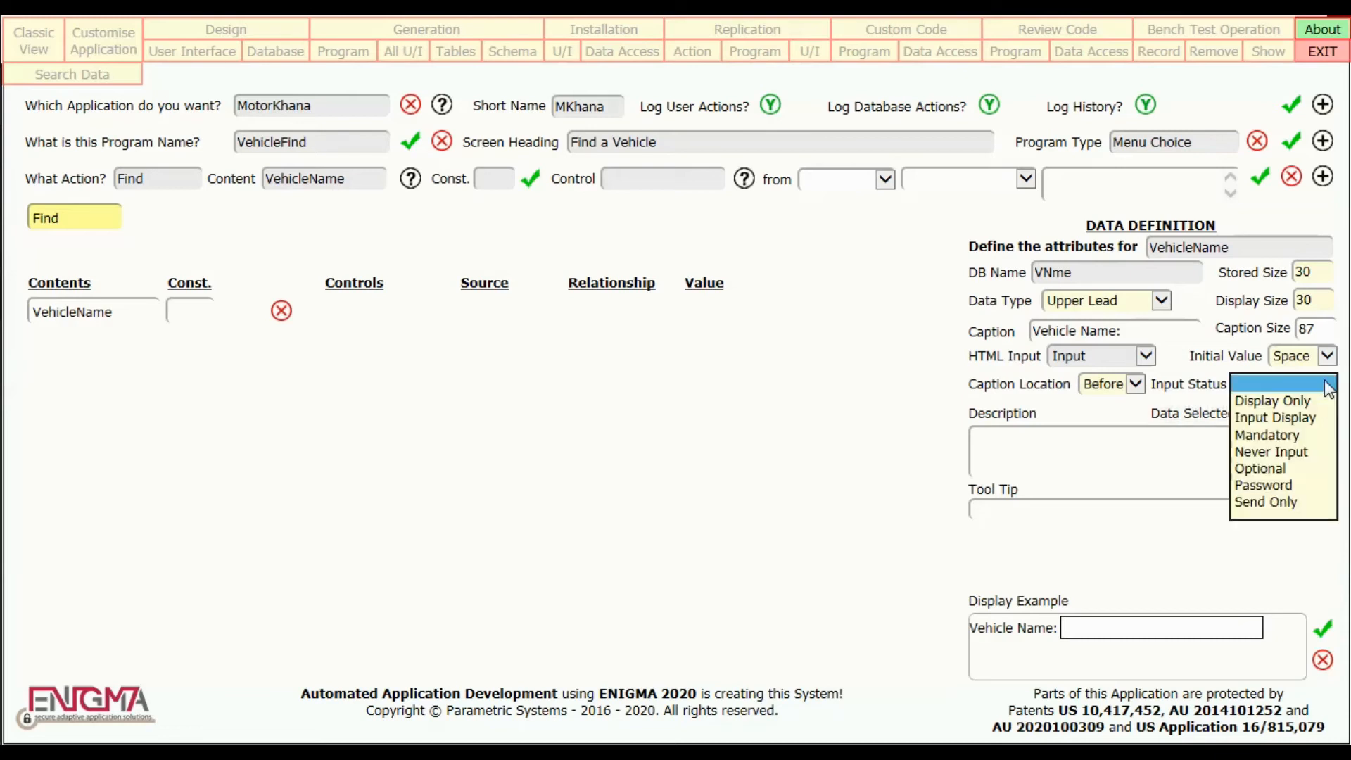
left_click(1293, 433)
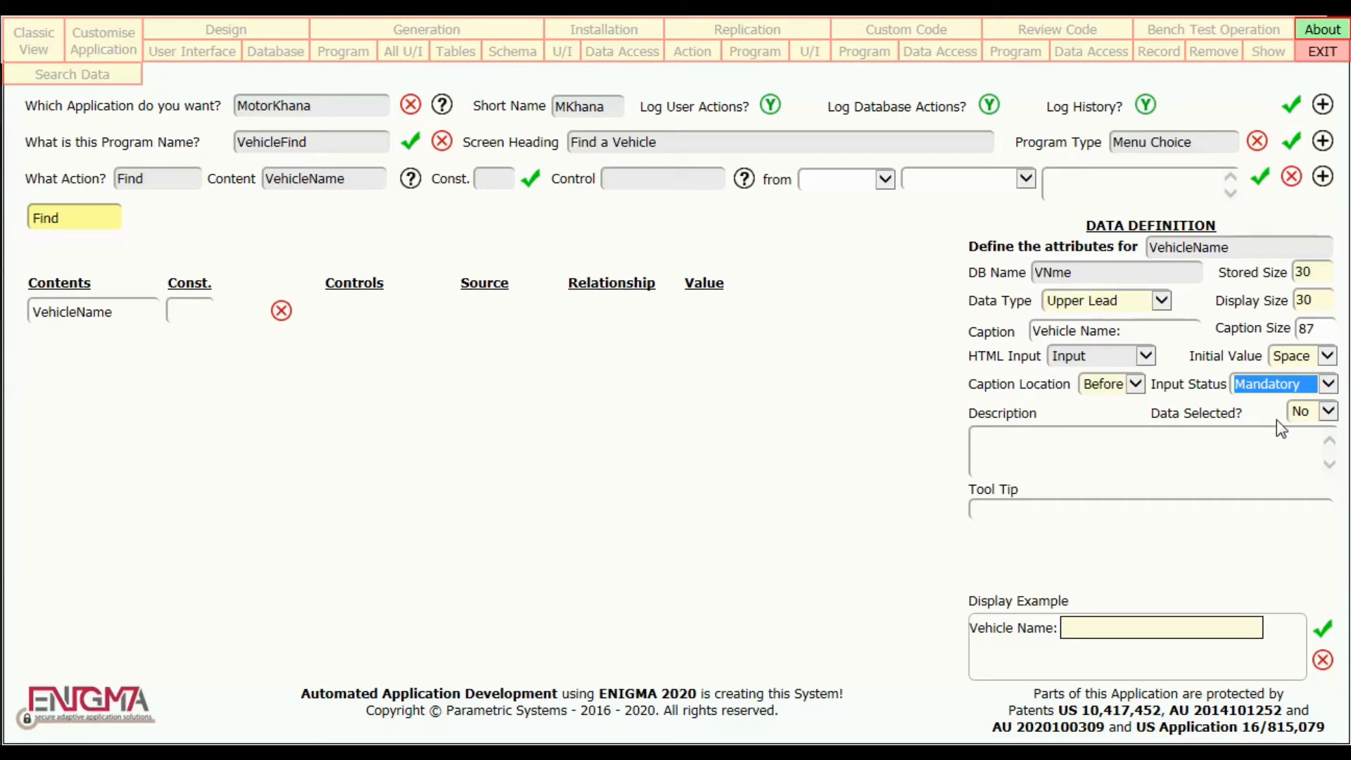
Try setting Data Selected to Yes for VehicleName, and return it to No.
left_click(1328, 413)
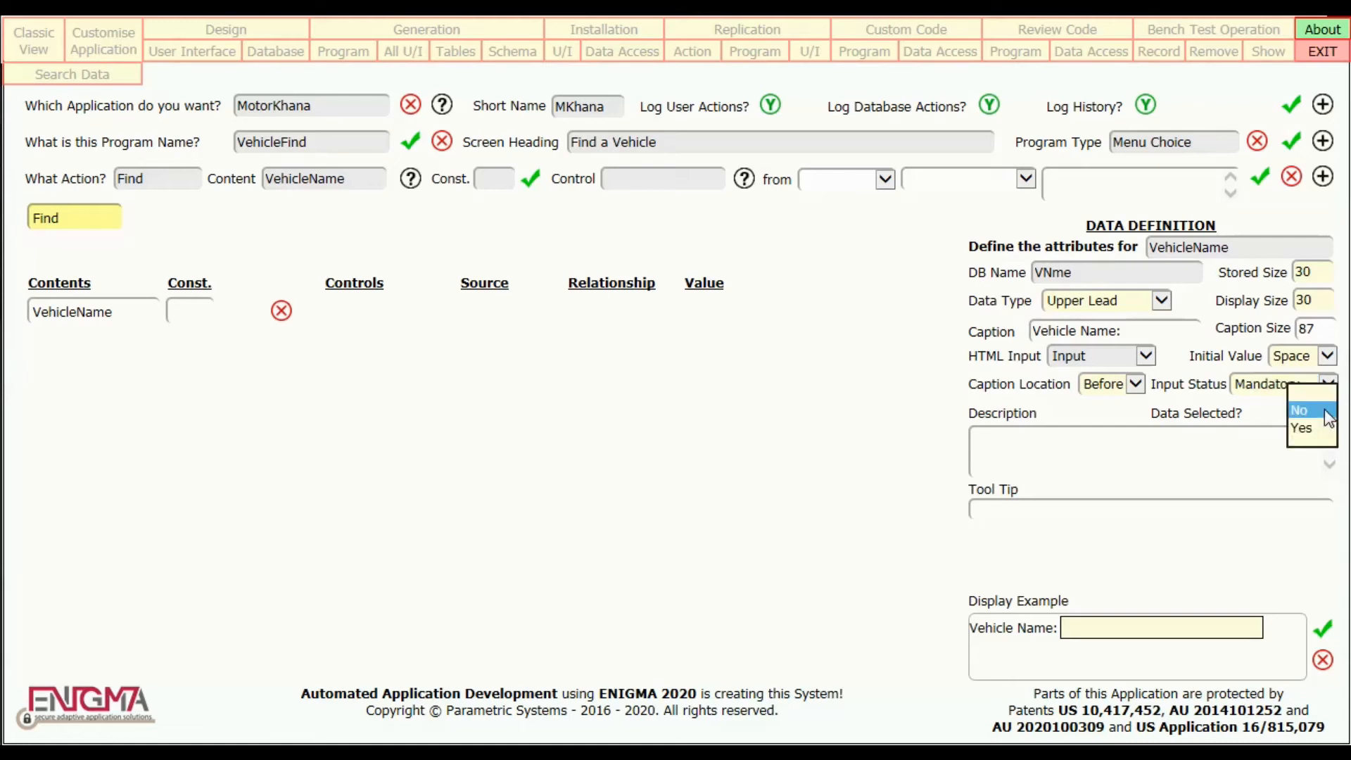
left_click(1305, 428)
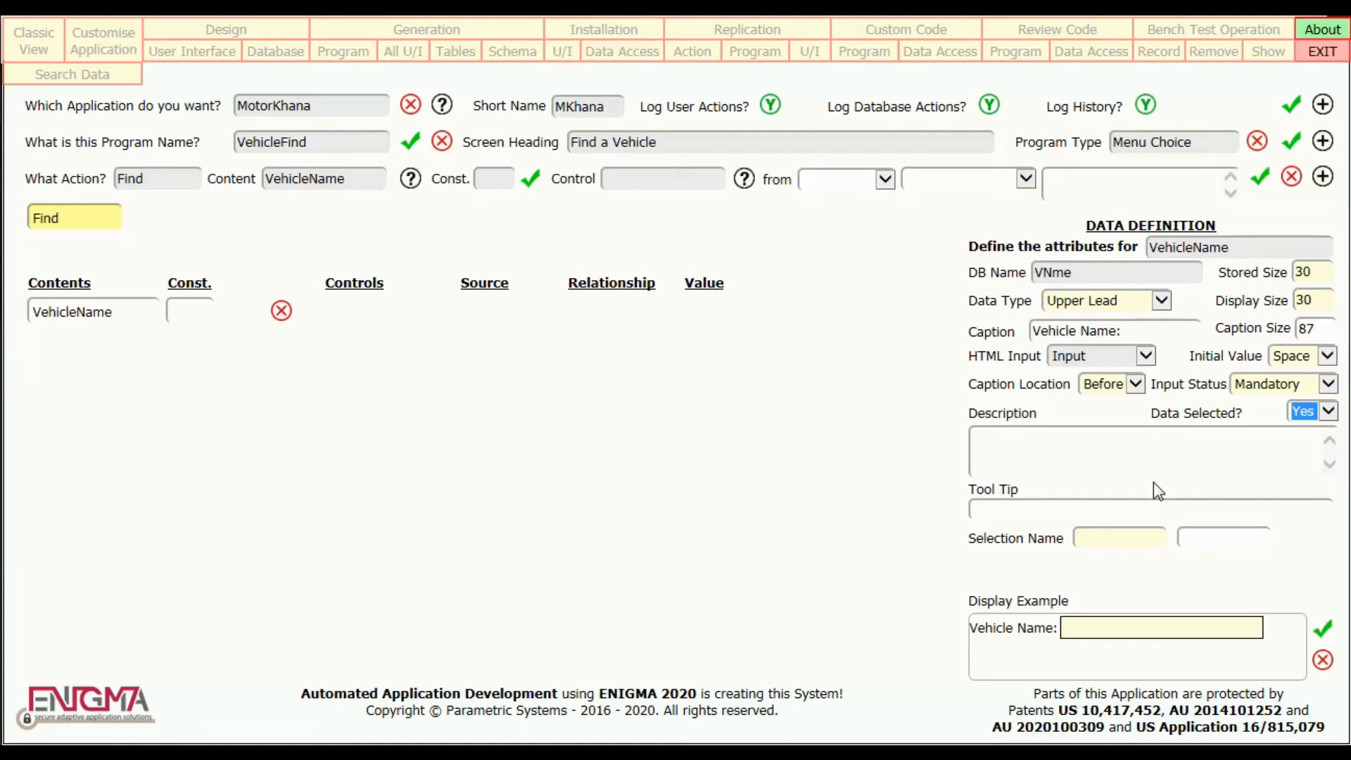
left_click(1327, 414)
left_click(1307, 395)
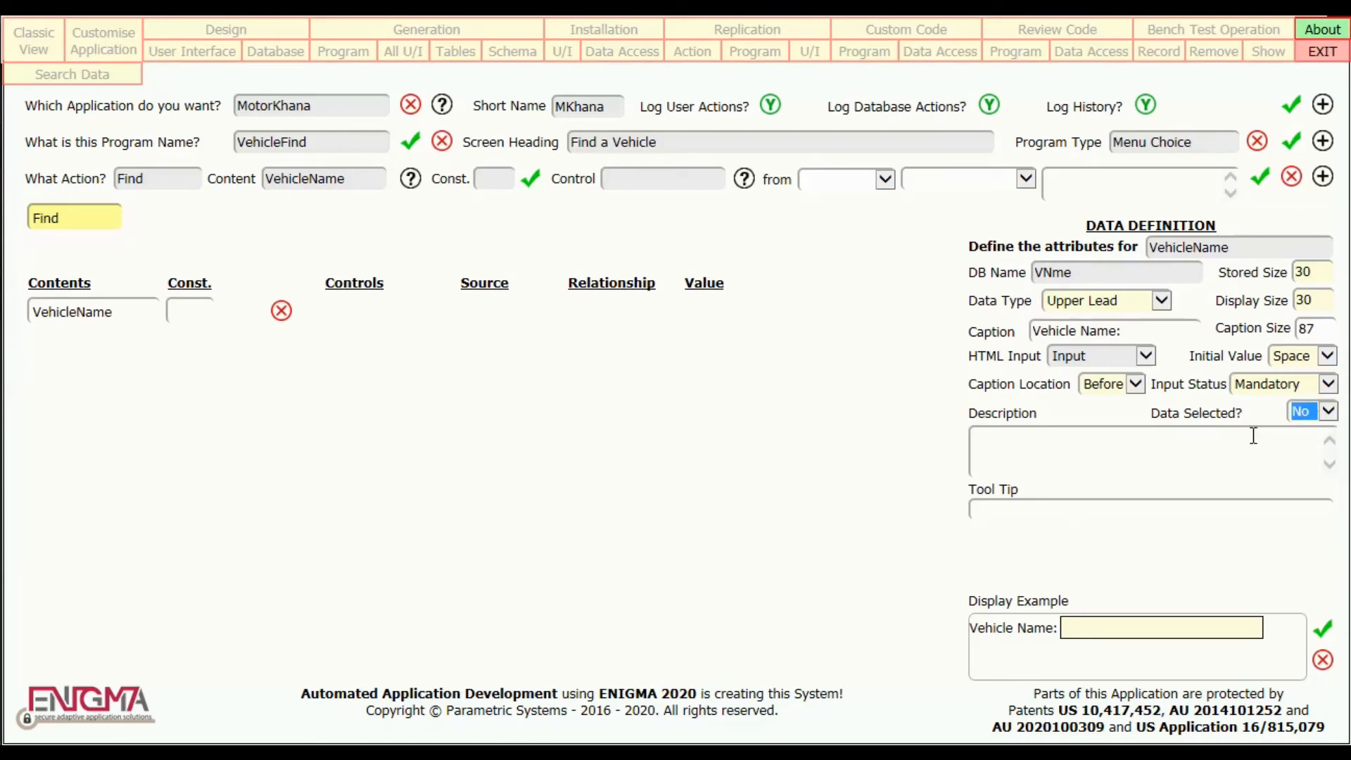
Describe VehicleName as "The Name given by the manufacturer to this vehicle" with tool tip "Enter the Manufacturer's Name for the Vehicle", and save the definition.
left_click(1195, 444)
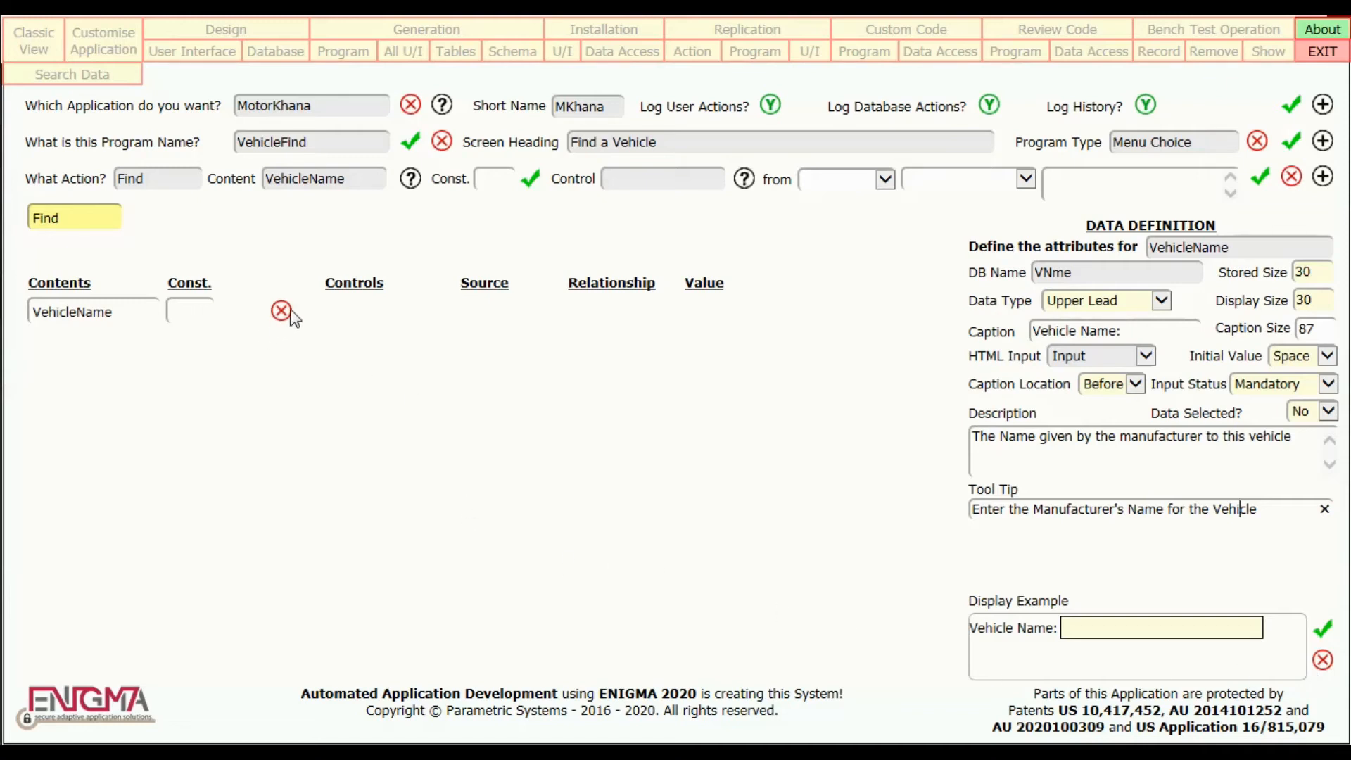
left_click(1327, 630)
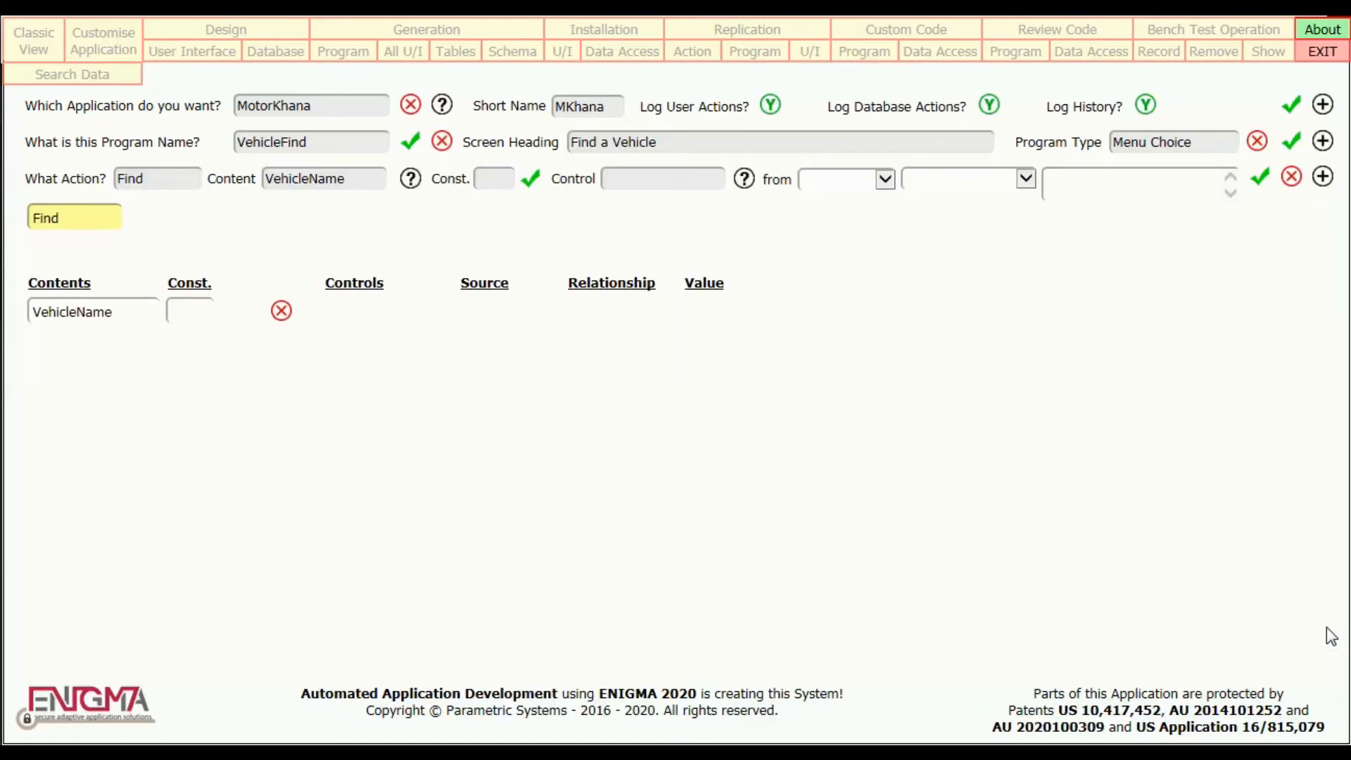